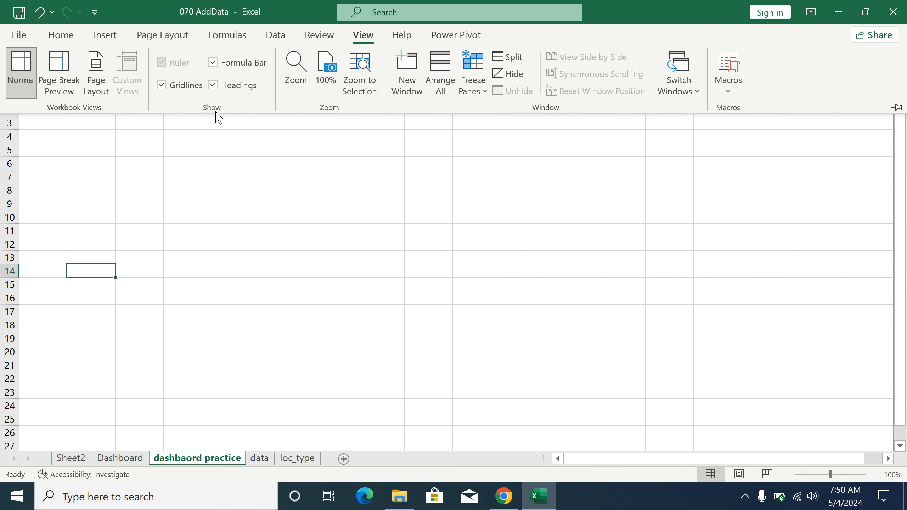
- Hide the sheet's gridlines and draw a tall rectangle about 7.13" high and 2.43" wide over columns A to C, starting at row 1
{"action": "left_click", "coordinate": [161, 85]}
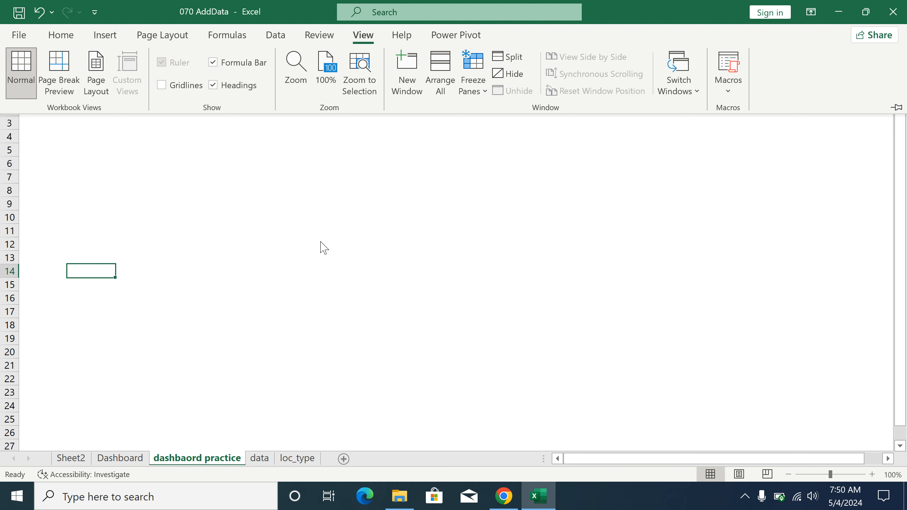
{"action": "left_click", "coordinate": [111, 37]}
{"action": "left_click", "coordinate": [166, 87]}
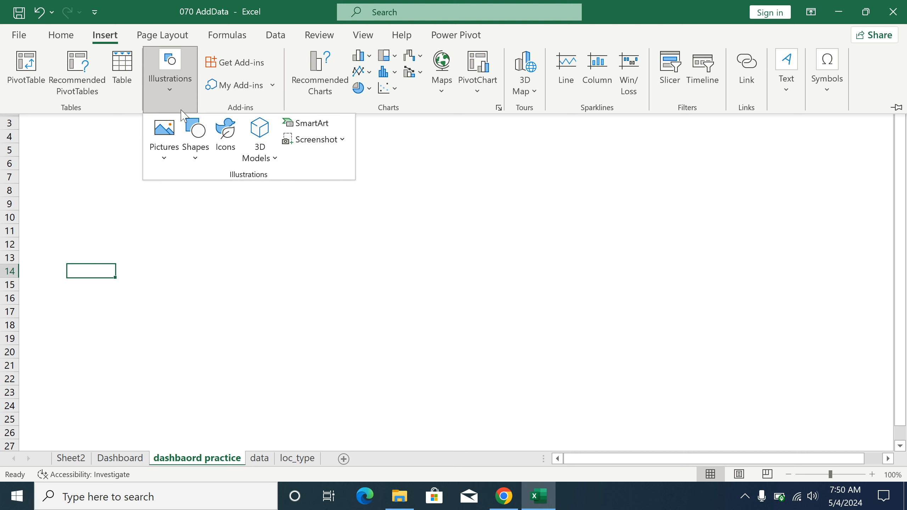
{"action": "left_click", "coordinate": [194, 157]}
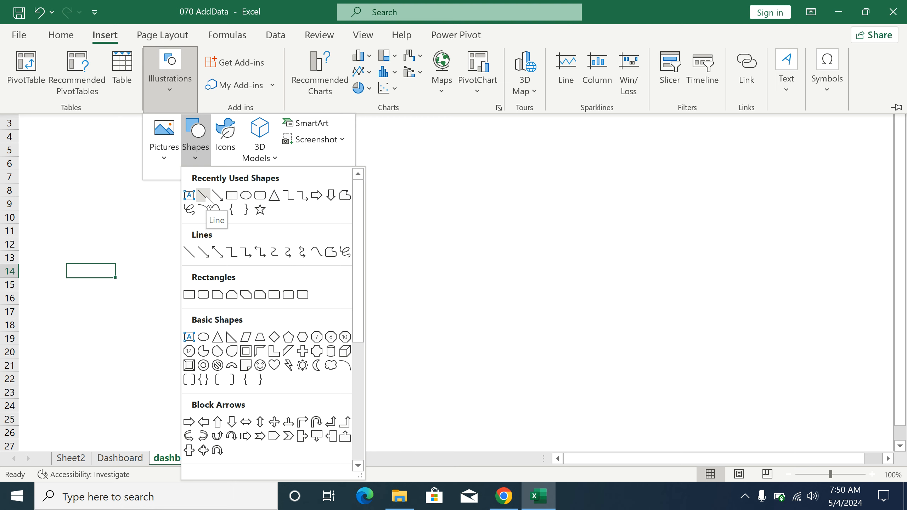
{"action": "left_click", "coordinate": [232, 195]}
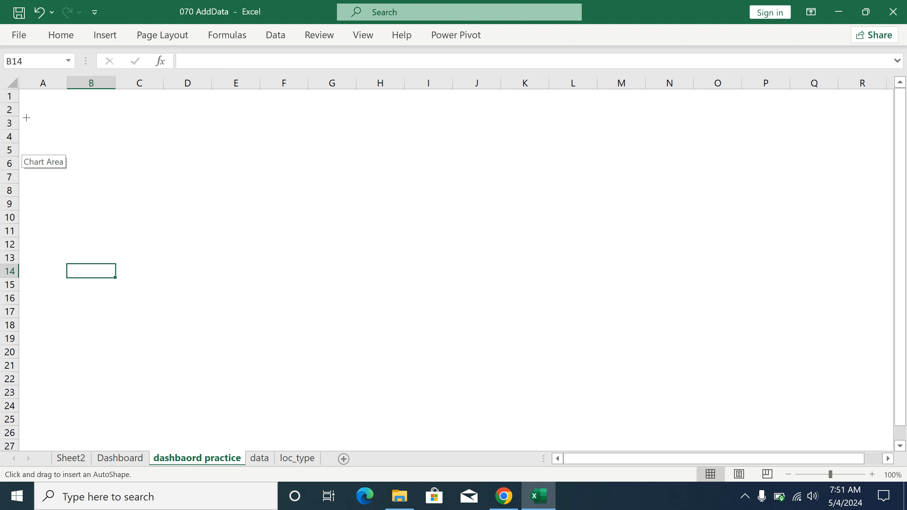
{"action": "left_click_drag", "start_coordinate": [21, 94], "coordinate": [187, 445]}
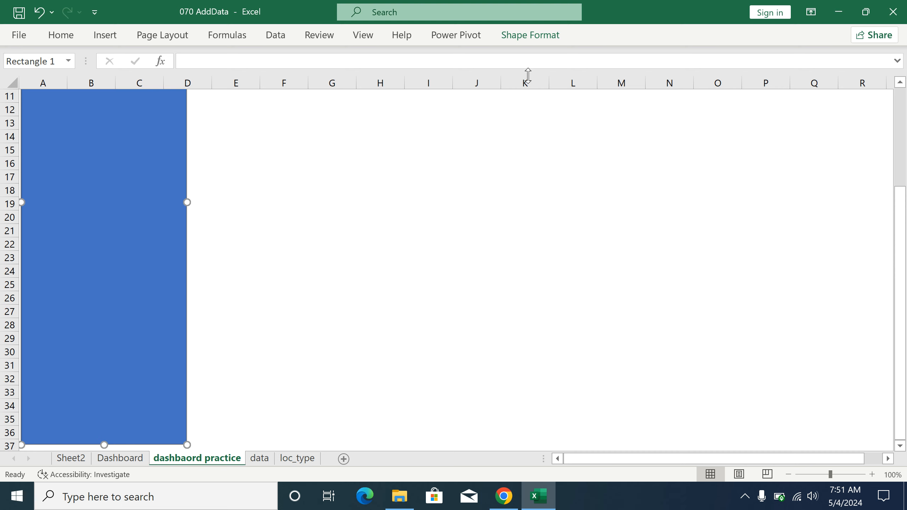
- Apply the light grey gradient theme style to the rectangle and narrow it to about 2.3" wide
{"action": "left_click", "coordinate": [540, 35]}
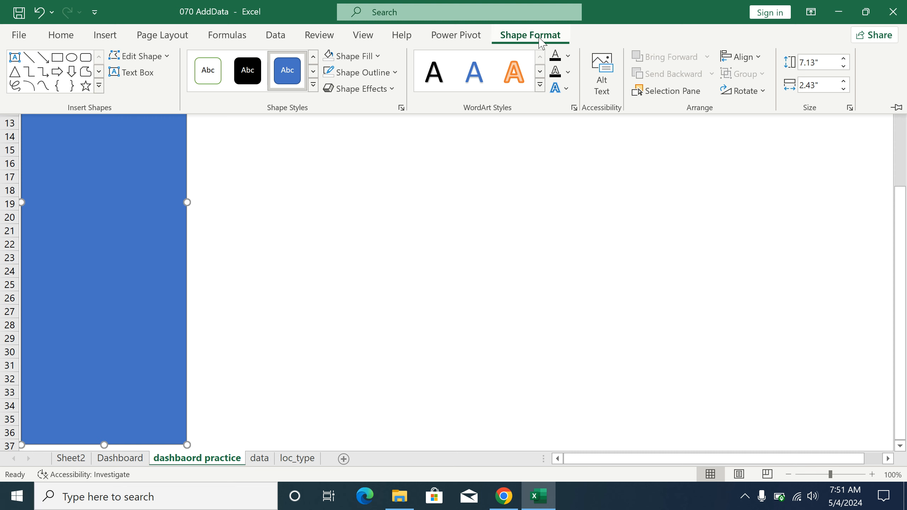
{"action": "left_click", "coordinate": [312, 81]}
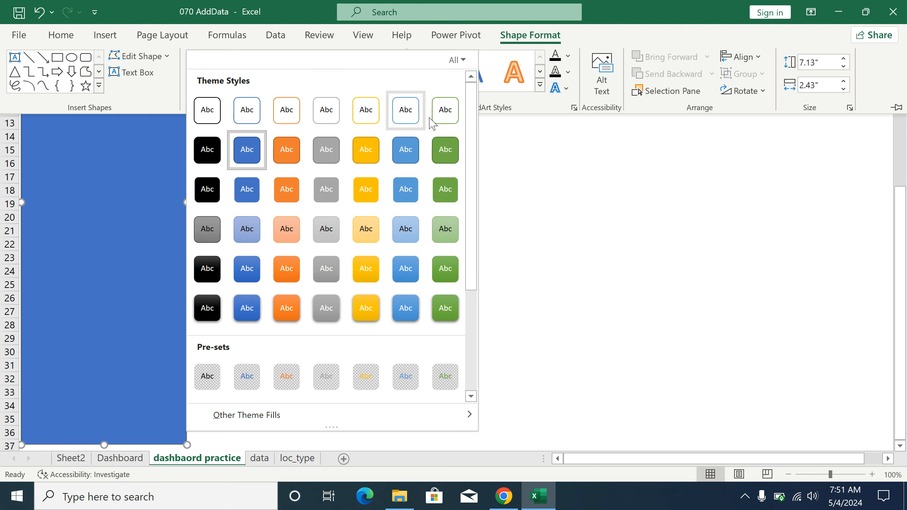
{"action": "left_click", "coordinate": [326, 230]}
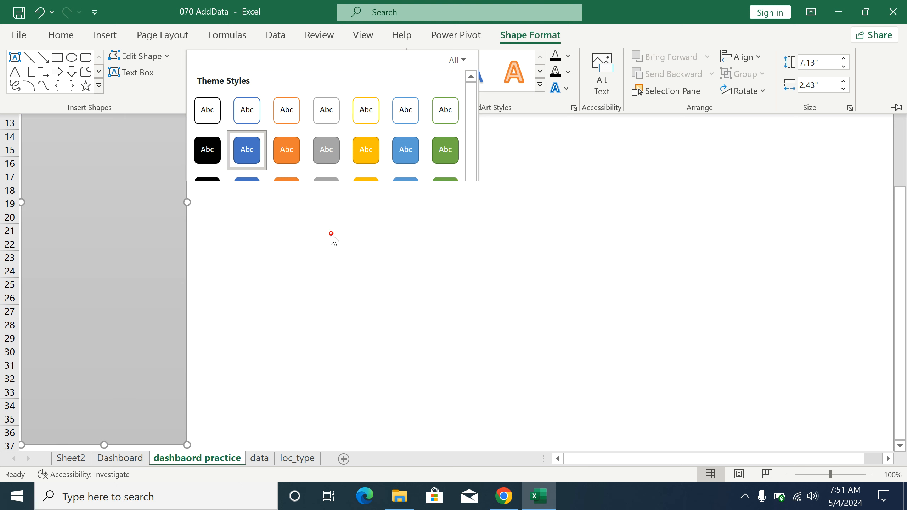
{"action": "left_click", "coordinate": [186, 203]}
{"action": "left_click_drag", "start_coordinate": [184, 203], "coordinate": [177, 202]}
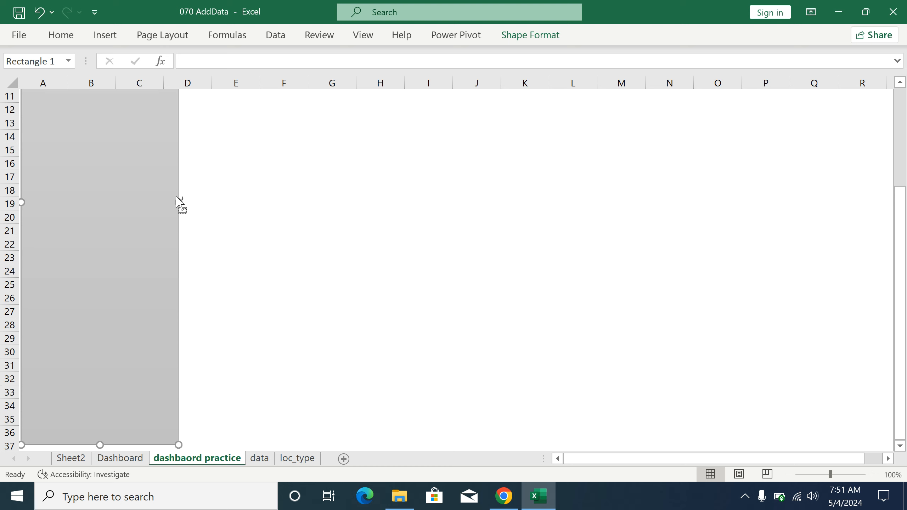
- Duplicate the grey rectangle and place the copy directly beside it, with its upper edge at row 4
{"action": "key", "text": "ctrl+d"}
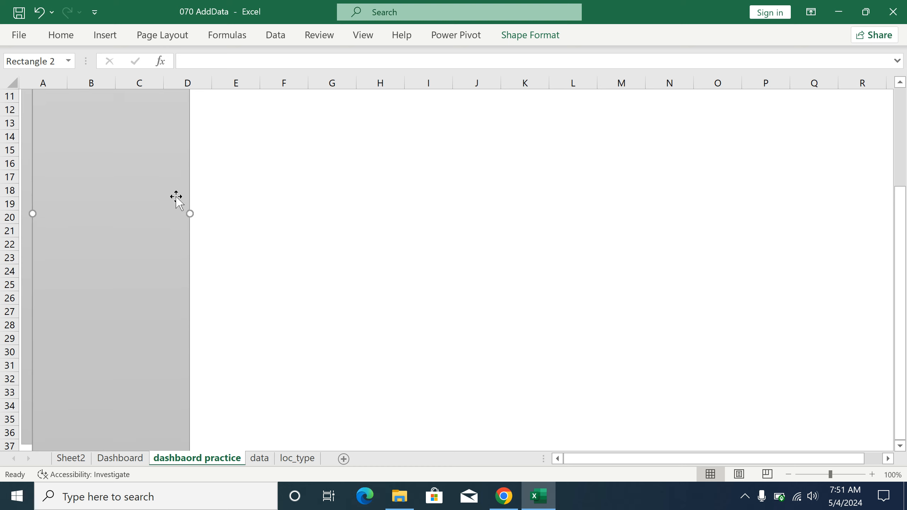
{"action": "left_click_drag", "start_coordinate": [176, 197], "coordinate": [317, 314]}
{"action": "left_click_drag", "start_coordinate": [900, 244], "coordinate": [902, 116]}
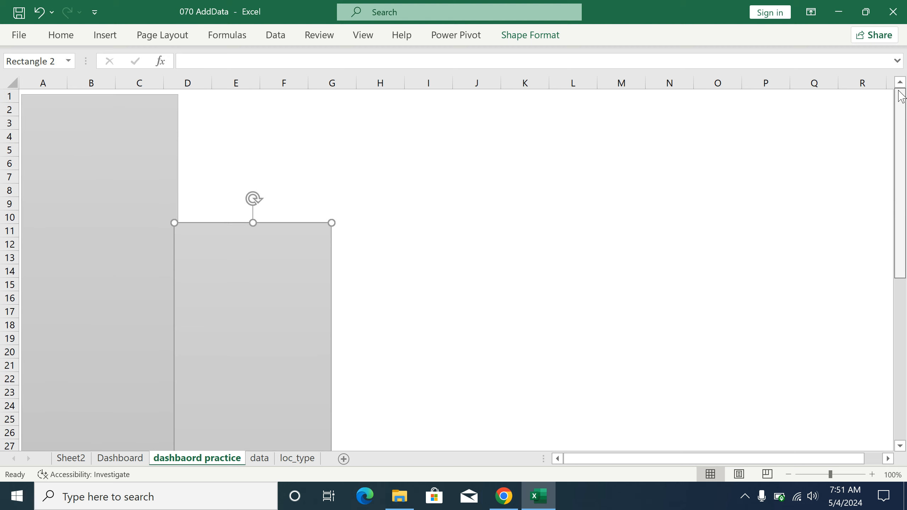
{"action": "left_click_drag", "start_coordinate": [323, 299], "coordinate": [324, 209]}
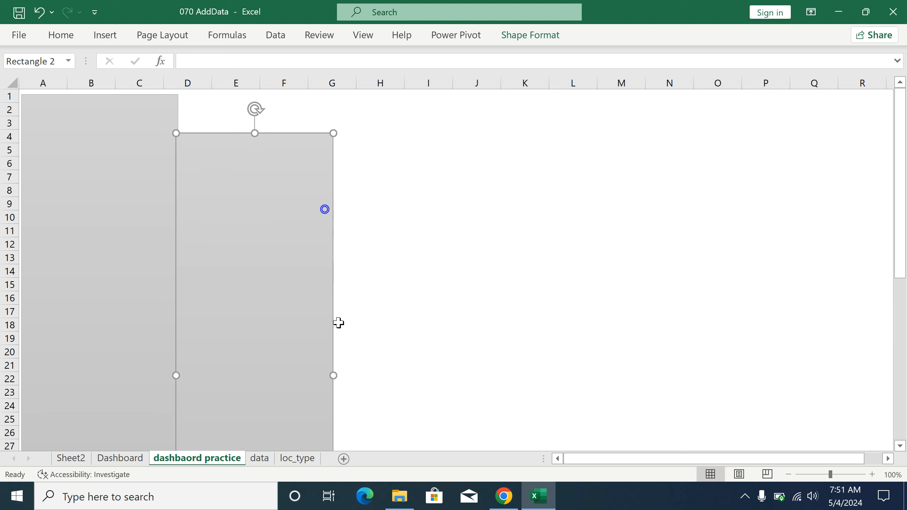
- Widen the duplicated rectangle to about 11.63" so that it extends into column T
{"action": "left_click_drag", "start_coordinate": [331, 374], "coordinate": [902, 342]}
{"action": "left_click", "coordinate": [888, 458]}
{"action": "left_click", "coordinate": [889, 458]}
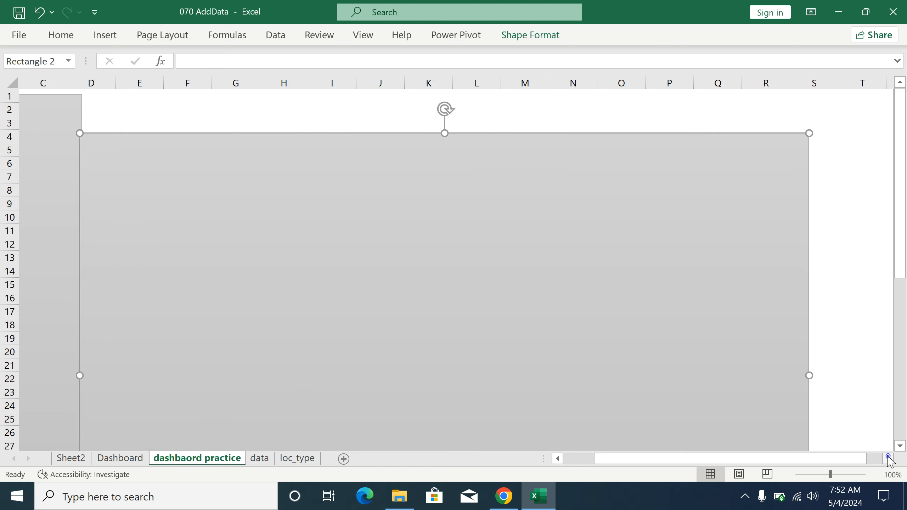
{"action": "left_click_drag", "start_coordinate": [809, 375], "coordinate": [870, 364]}
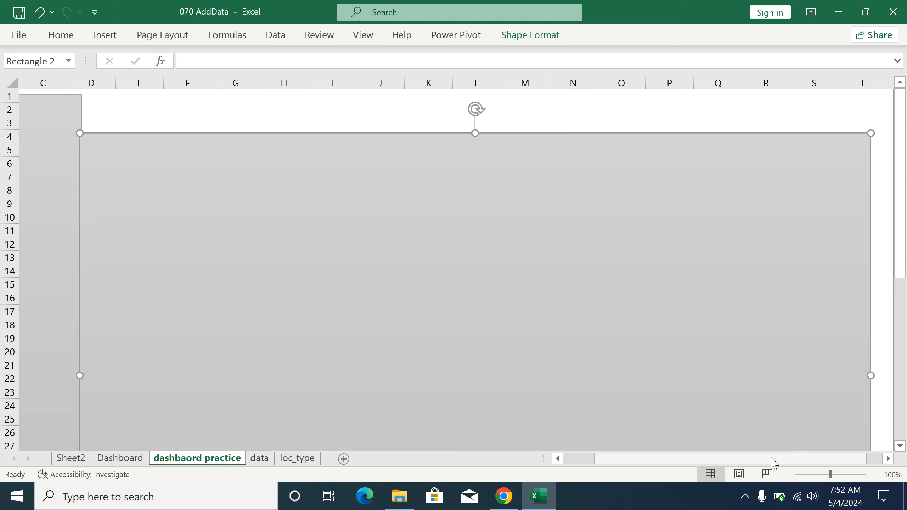
{"action": "mouse_move", "coordinate": [770, 463]}
{"action": "left_mouse_down"}
{"action": "mouse_move", "coordinate": [706, 471]}
{"action": "mouse_move", "coordinate": [789, 459]}
{"action": "mouse_move", "coordinate": [713, 471]}
{"action": "mouse_move", "coordinate": [775, 459]}
{"action": "left_mouse_up"}
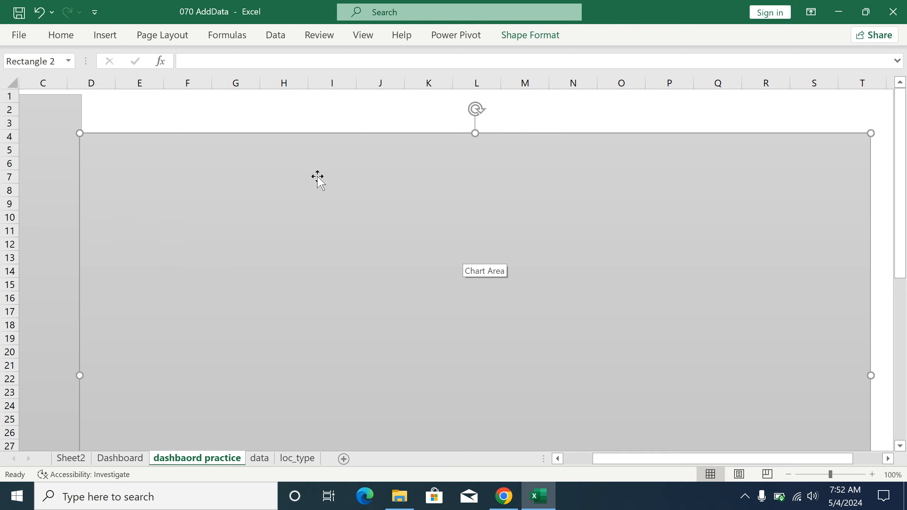
{"action": "left_click", "coordinate": [520, 35]}
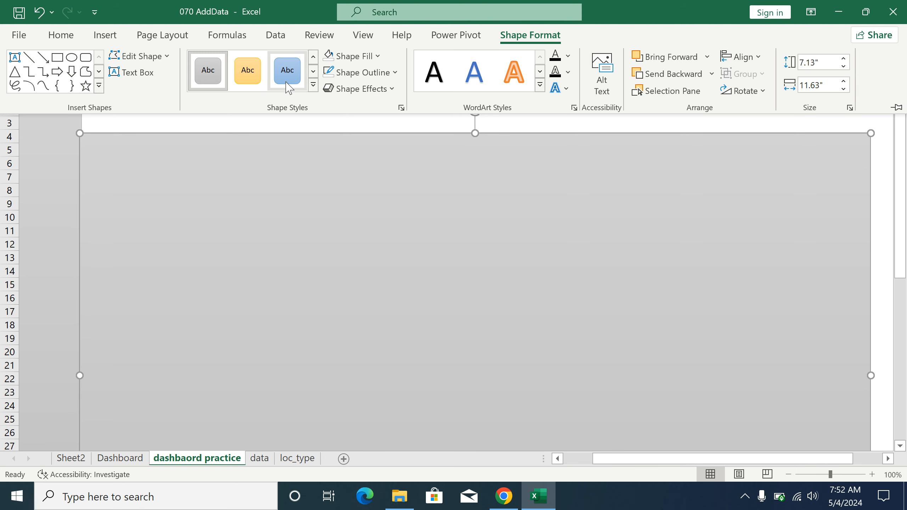
{"action": "left_click", "coordinate": [313, 86]}
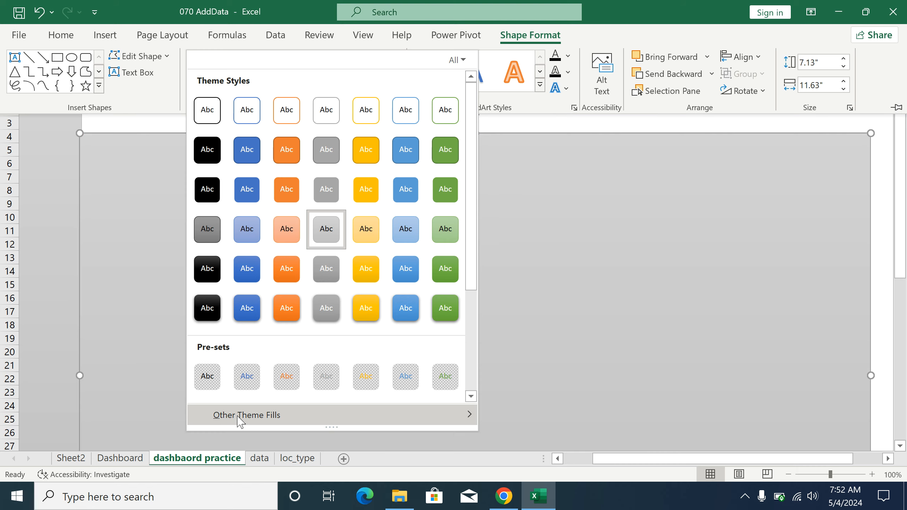
{"action": "mouse_move", "coordinate": [240, 419]}
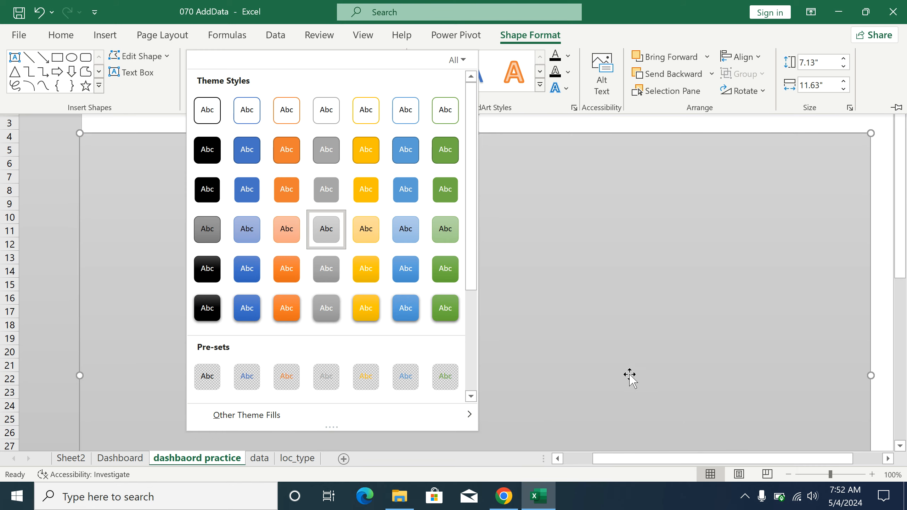
{"action": "left_click", "coordinate": [537, 277]}
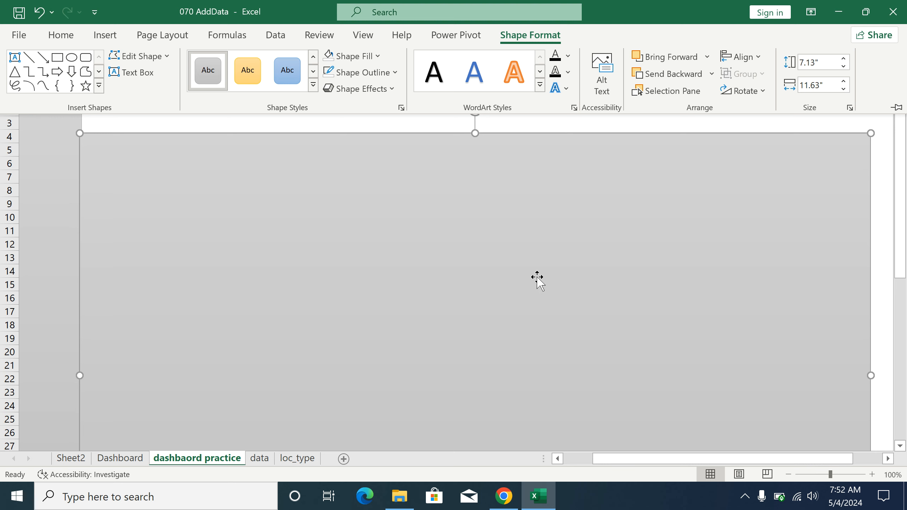
- Fill the wide rectangle with the custom RGB colour 107, 227, 181 (#6BE3B5)
{"action": "left_click", "coordinate": [426, 220]}
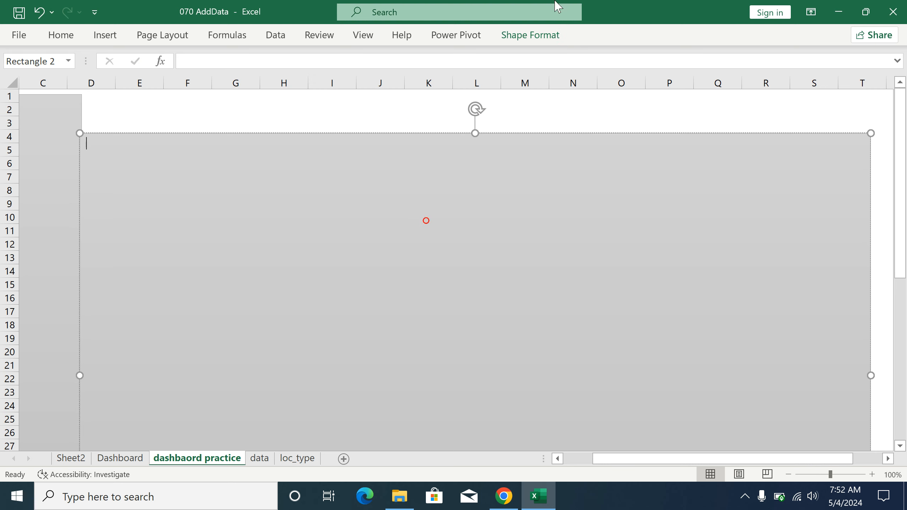
{"action": "left_click", "coordinate": [538, 37]}
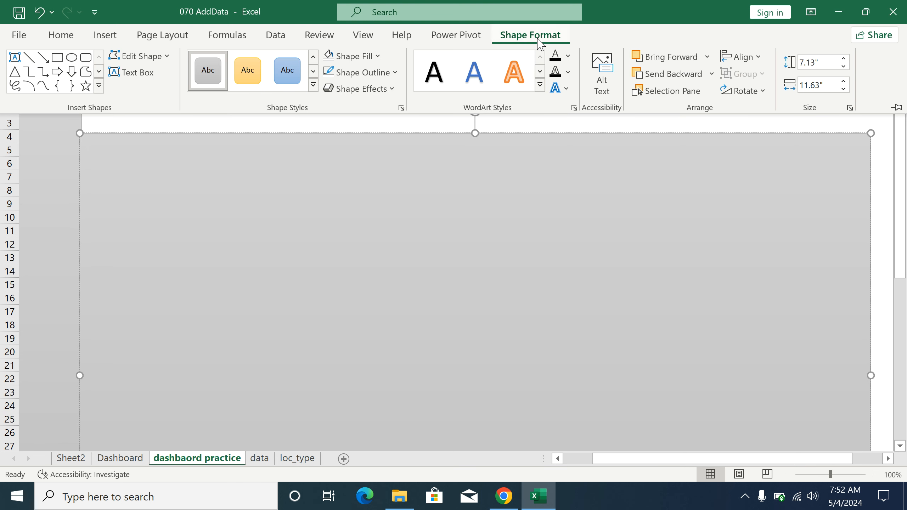
{"action": "left_click", "coordinate": [377, 57]}
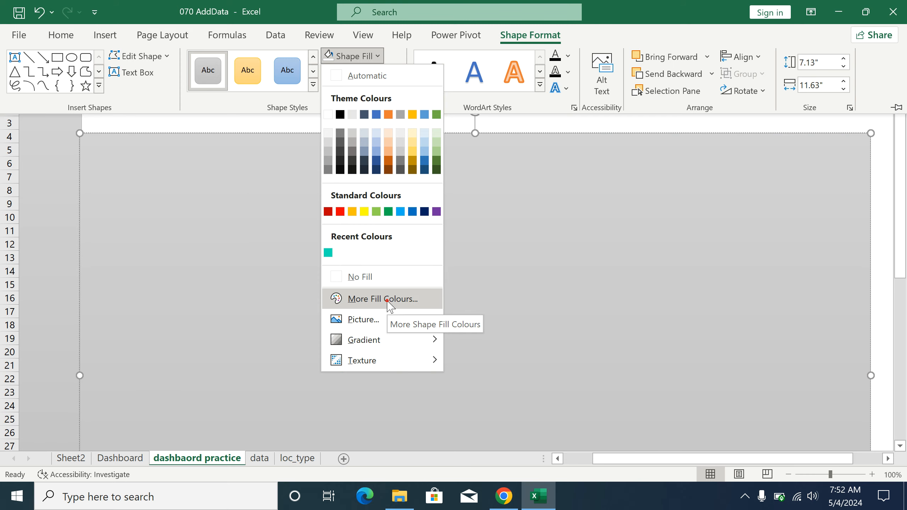
{"action": "left_click", "coordinate": [388, 300]}
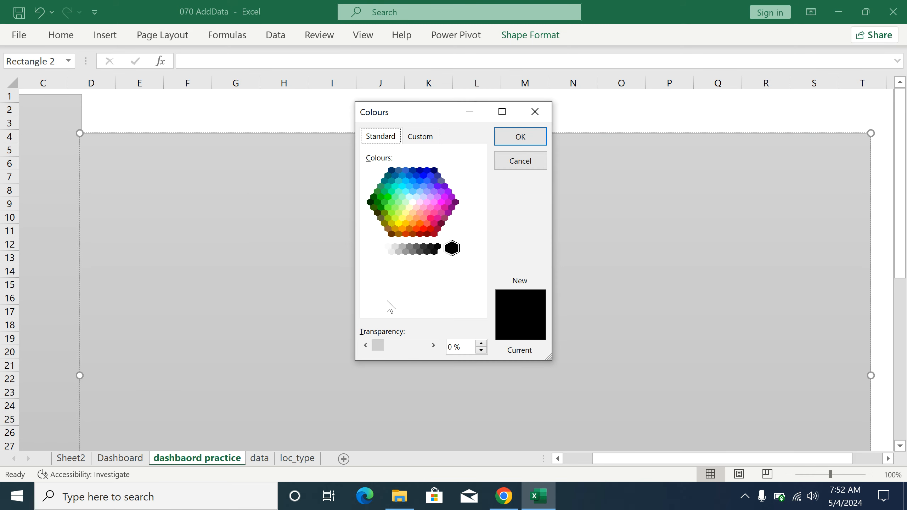
{"action": "left_click", "coordinate": [428, 137]}
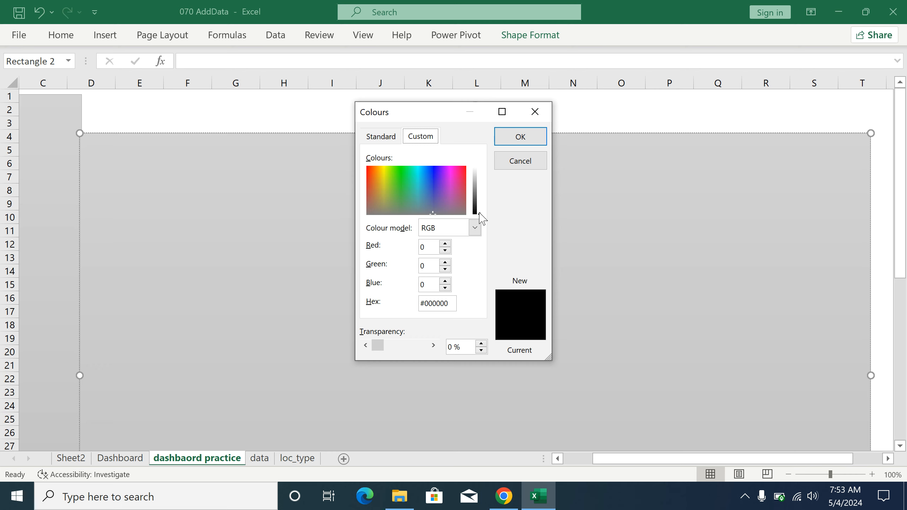
{"action": "left_click_drag", "start_coordinate": [479, 213], "coordinate": [478, 183]}
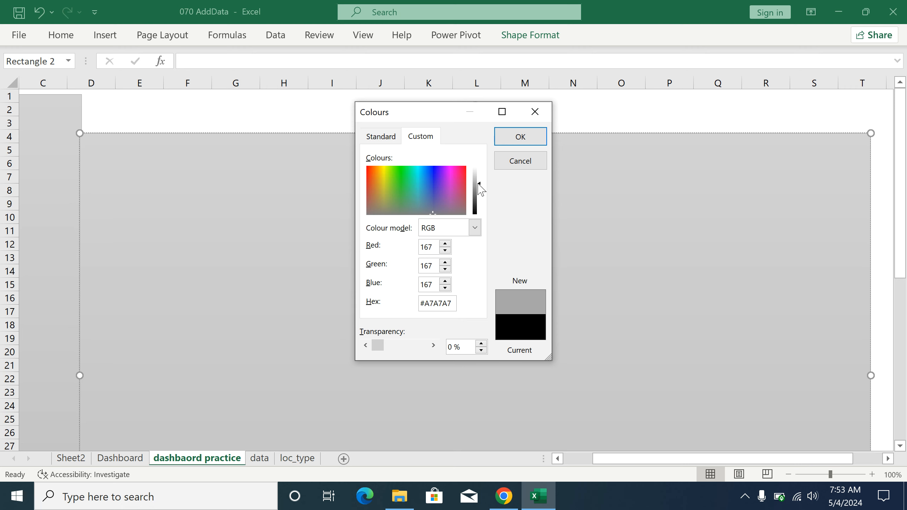
{"action": "left_click", "coordinate": [418, 175]}
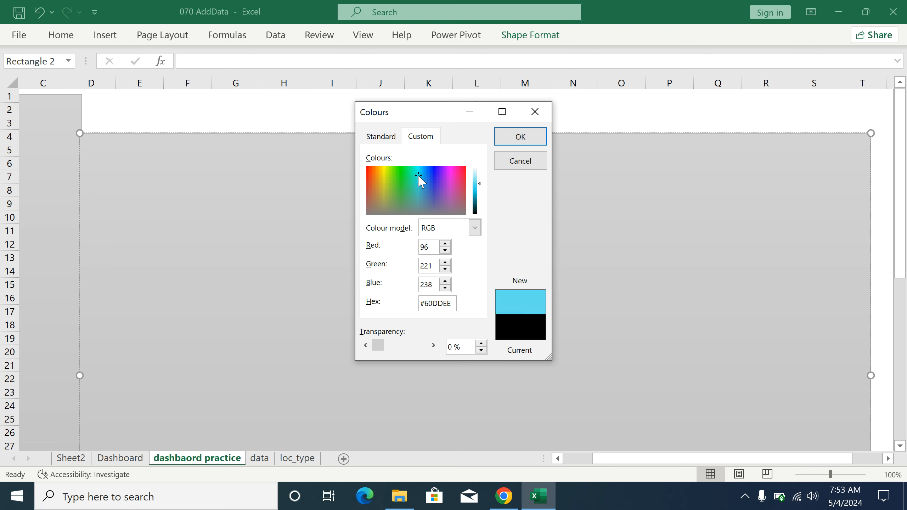
{"action": "left_click", "coordinate": [410, 181]}
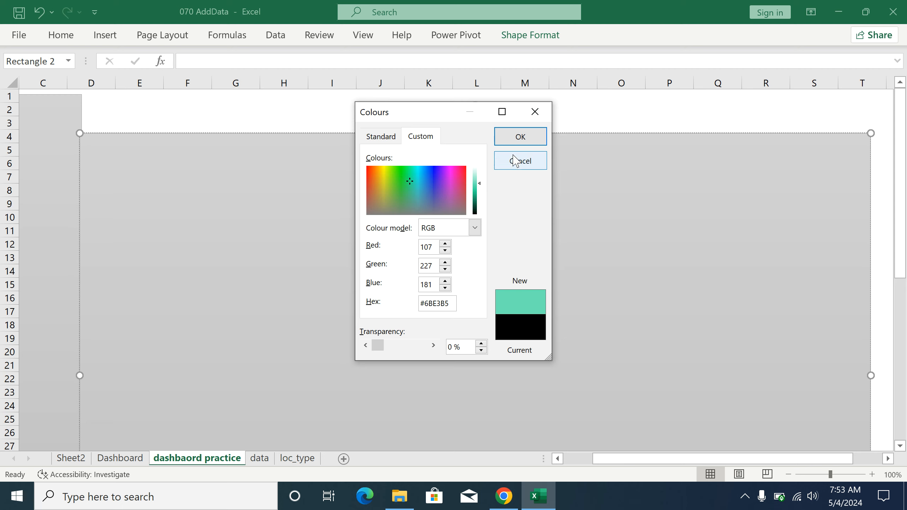
{"action": "left_click", "coordinate": [514, 136]}
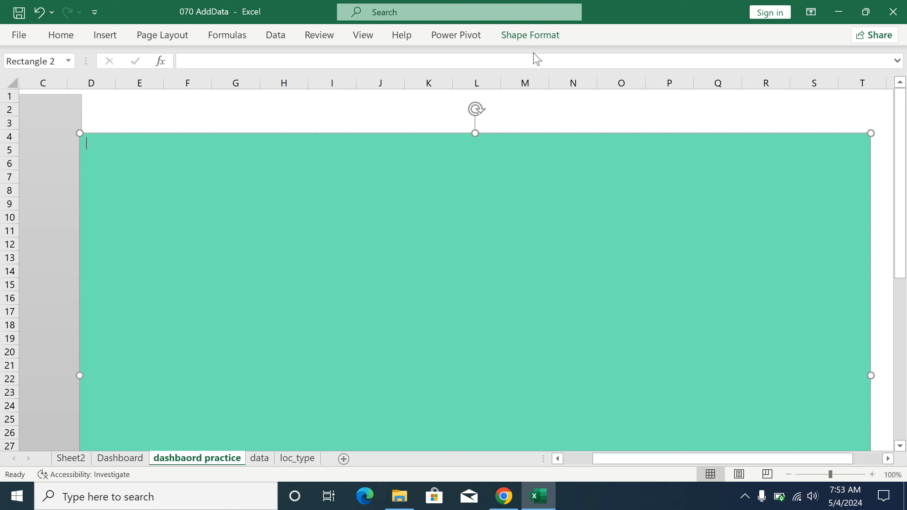
- Remove the outline from the wide green rectangle by setting it to No Outline
{"action": "left_click", "coordinate": [535, 35]}
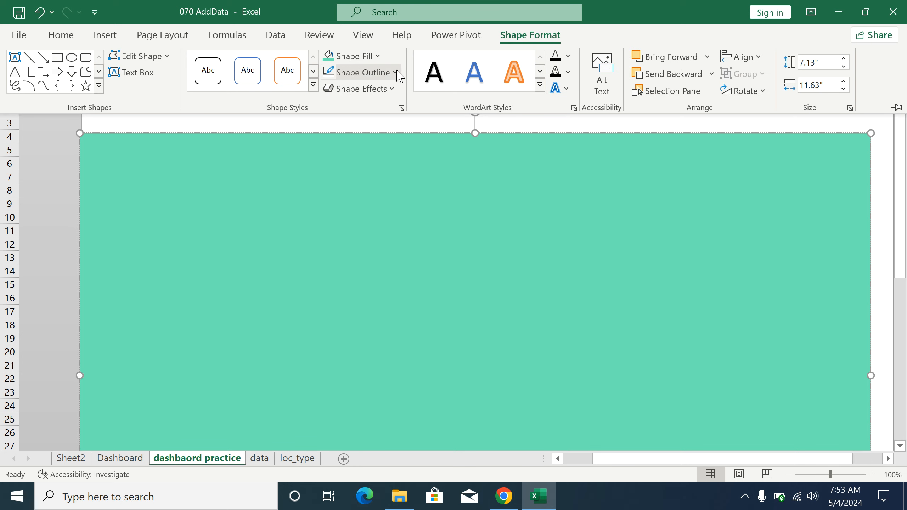
{"action": "left_click", "coordinate": [396, 73]}
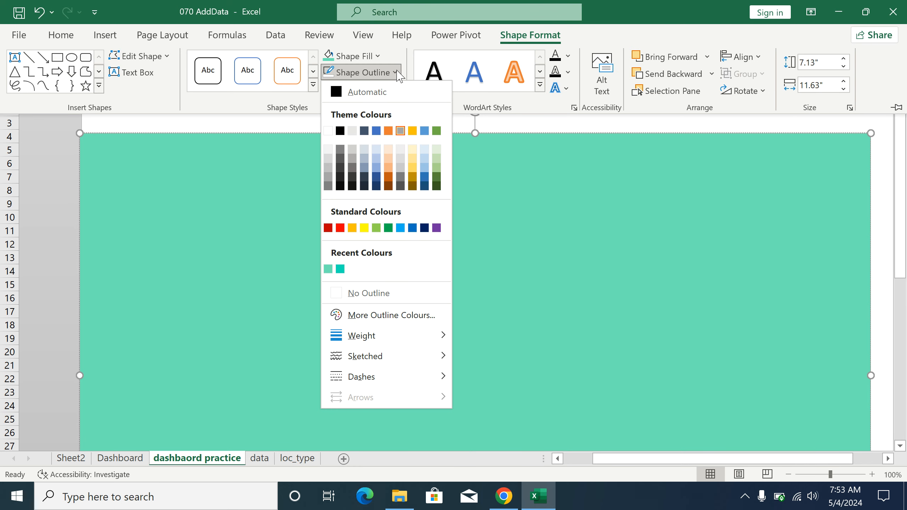
{"action": "left_click", "coordinate": [336, 293]}
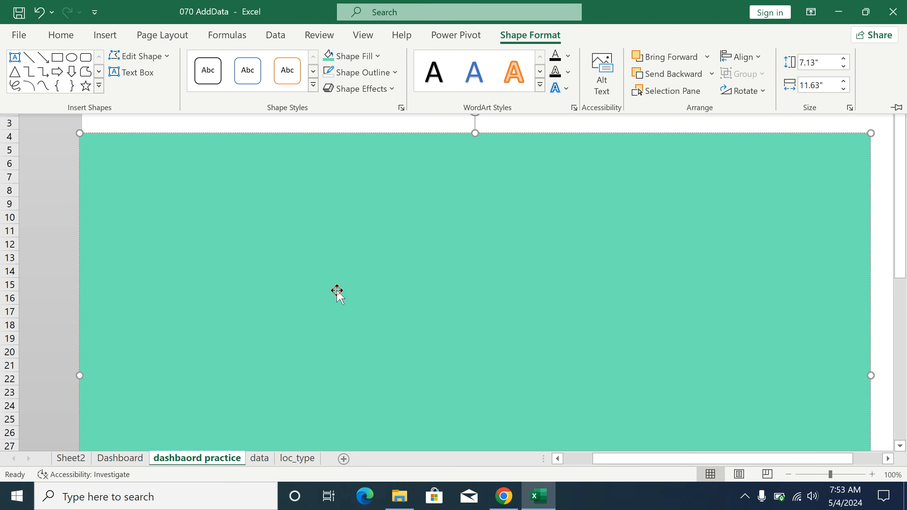
- Set the tall grey sidebar rectangle to No Outline
{"action": "left_click", "coordinate": [48, 212]}
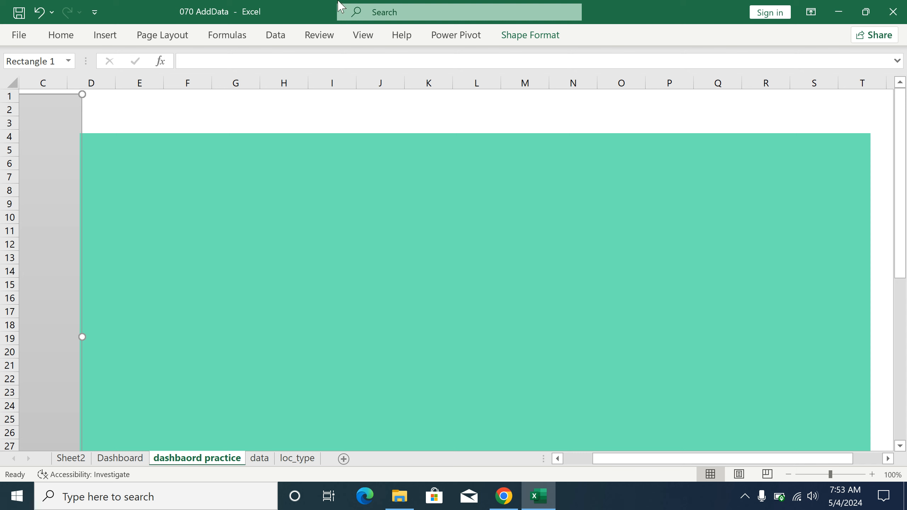
{"action": "left_click", "coordinate": [521, 36]}
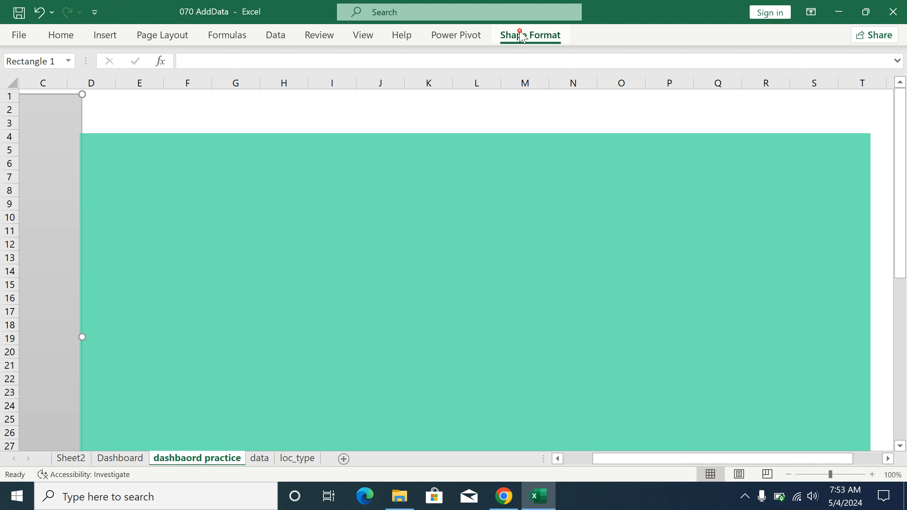
{"action": "left_click", "coordinate": [394, 74]}
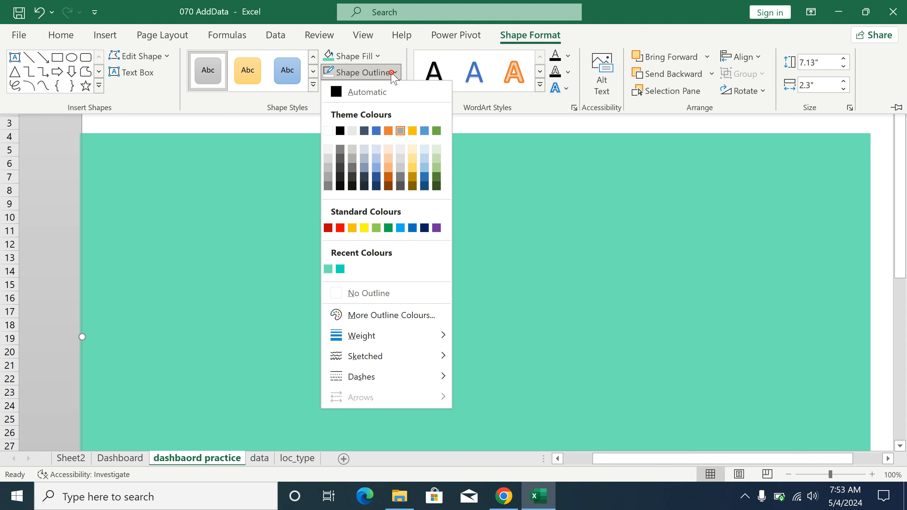
{"action": "left_click", "coordinate": [338, 296]}
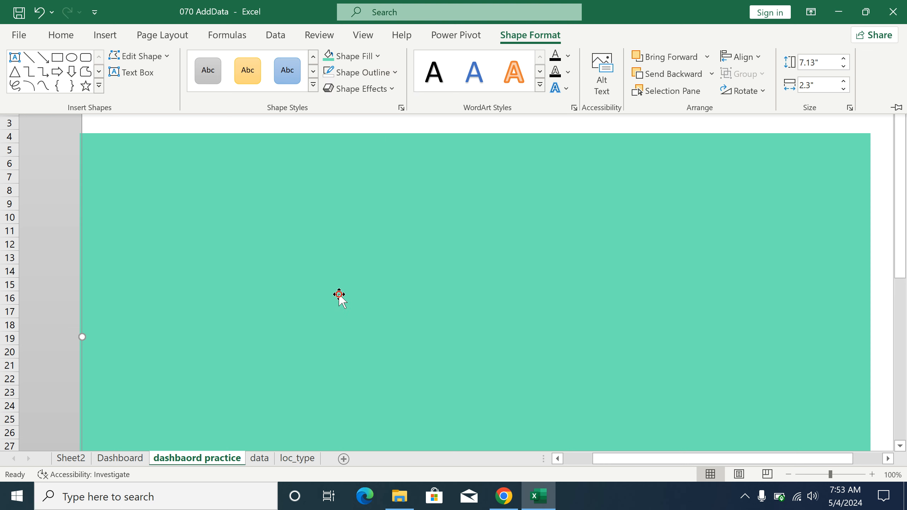
- Set the soft edges of the wide green rectangle to No Soft Edges
{"action": "left_click", "coordinate": [433, 284]}
{"action": "left_click", "coordinate": [428, 278]}
{"action": "left_click", "coordinate": [547, 41]}
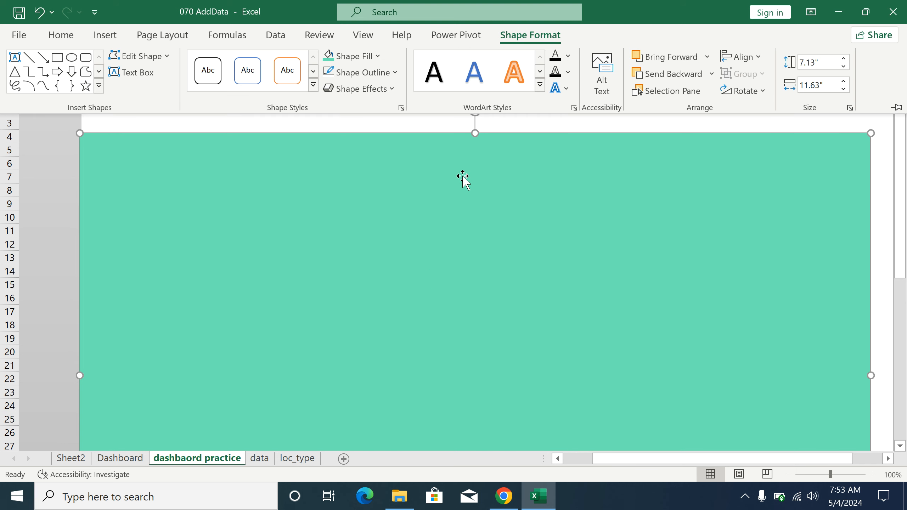
{"action": "left_click", "coordinate": [392, 89]}
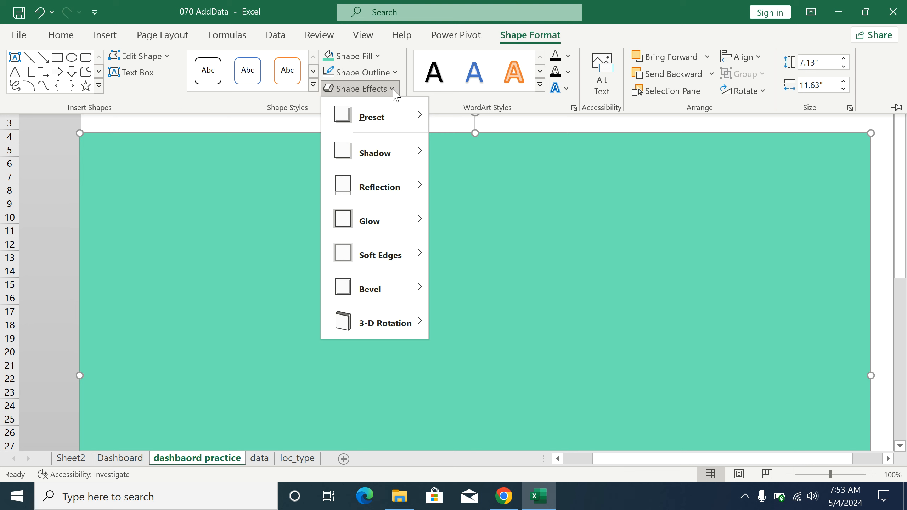
{"action": "mouse_move", "coordinate": [421, 261]}
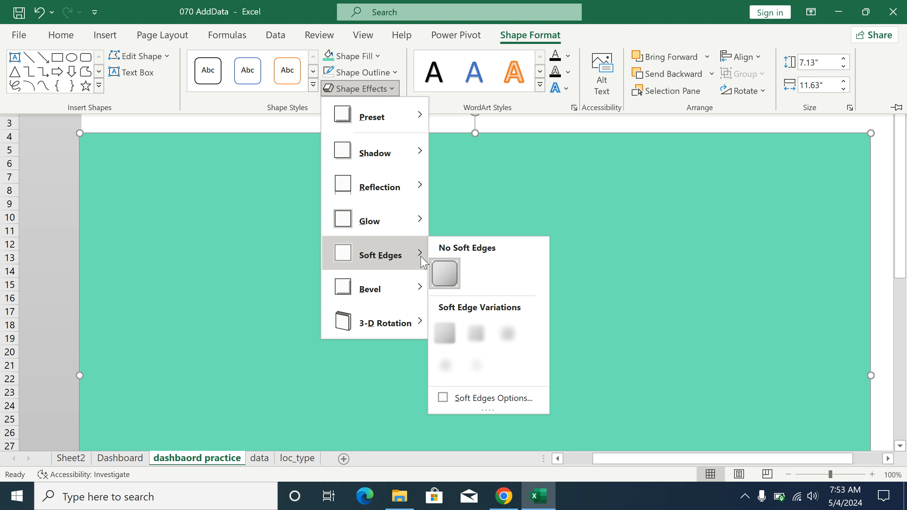
{"action": "left_click", "coordinate": [449, 271]}
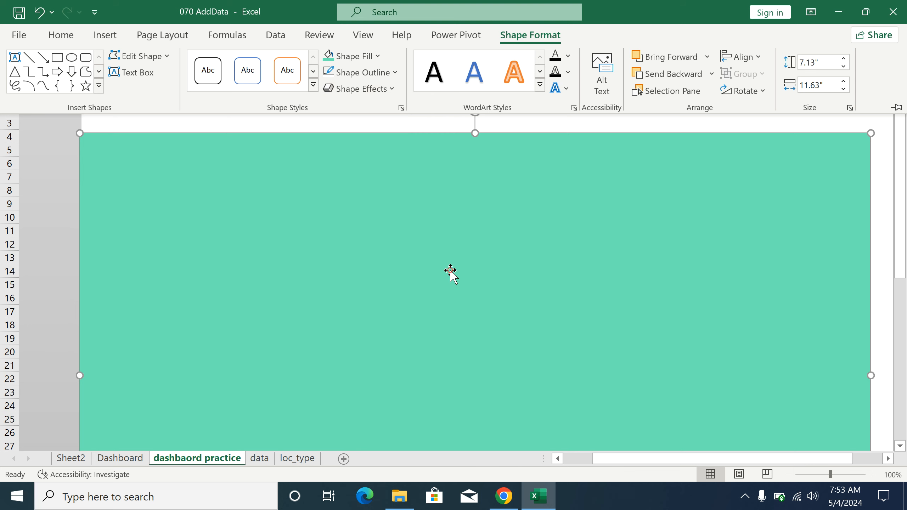
- Apply the Round bevel effect to the wide green rectangle
{"action": "left_click", "coordinate": [399, 89]}
{"action": "mouse_move", "coordinate": [420, 185]}
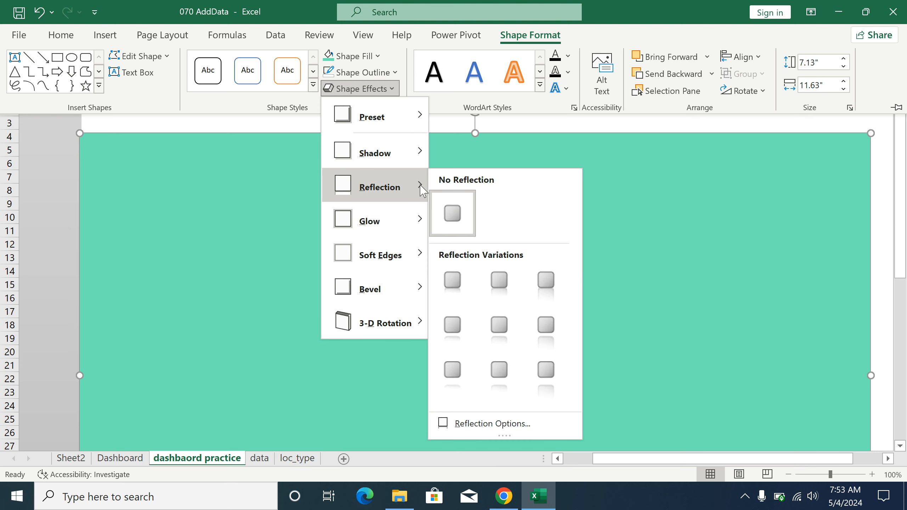
{"action": "mouse_move", "coordinate": [410, 157]}
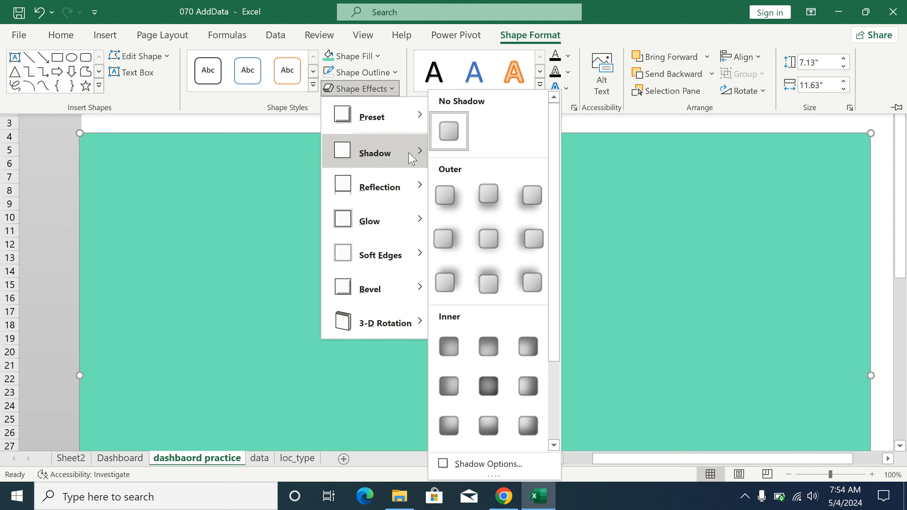
{"action": "mouse_move", "coordinate": [416, 222]}
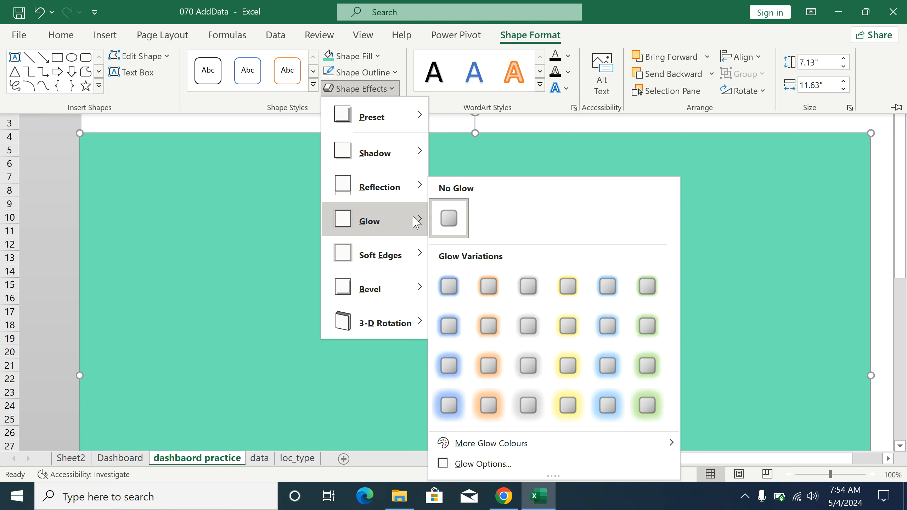
{"action": "mouse_move", "coordinate": [421, 288]}
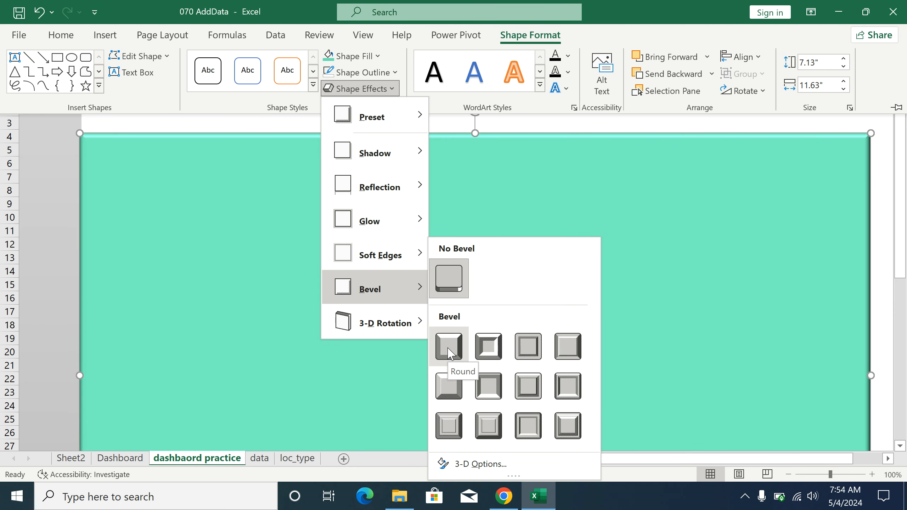
{"action": "left_click", "coordinate": [448, 349]}
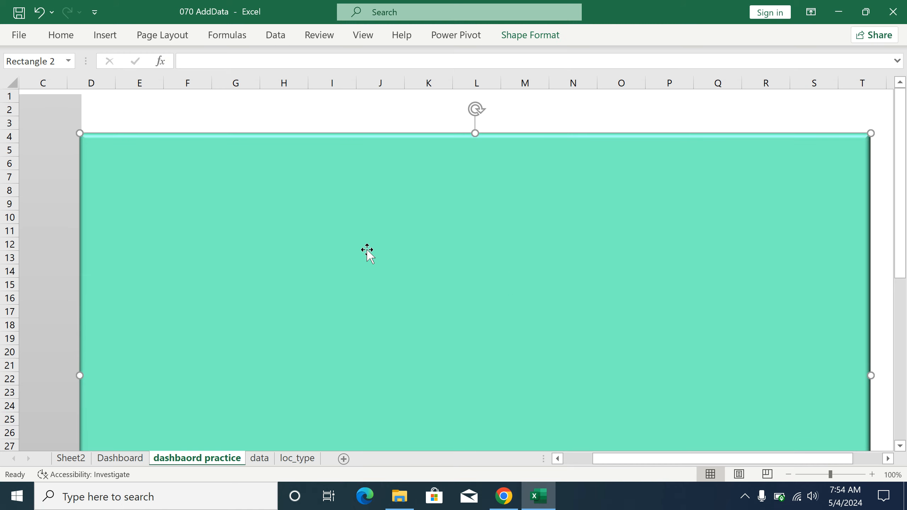
- Duplicate the grey sidebar rectangle and move the copy over the far end of the green area, across columns Q to T
{"action": "left_click", "coordinate": [57, 201]}
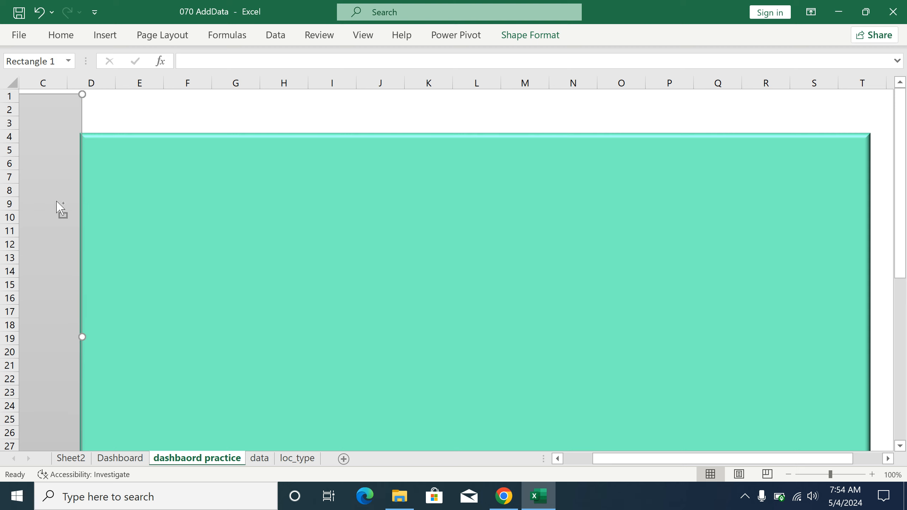
{"action": "key", "text": "ctrl+d"}
{"action": "left_click_drag", "start_coordinate": [57, 201], "coordinate": [903, 231]}
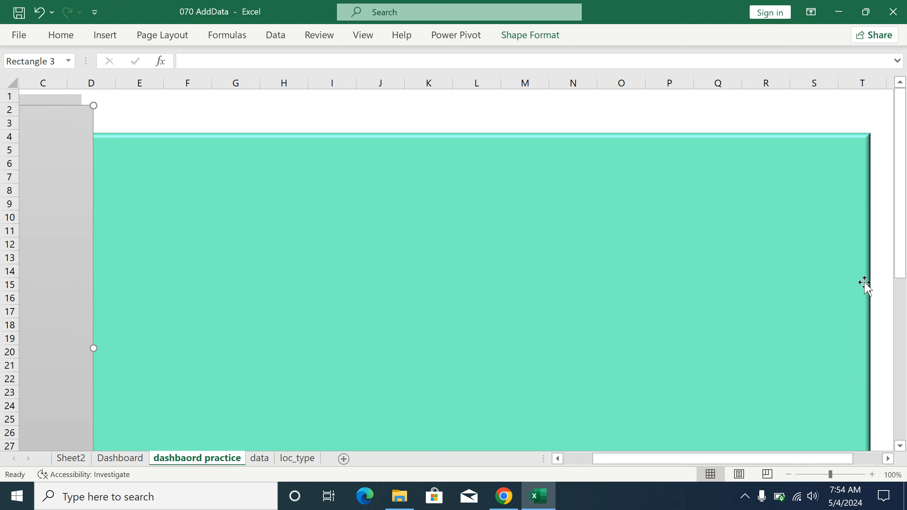
{"action": "left_click_drag", "start_coordinate": [60, 205], "coordinate": [840, 201]}
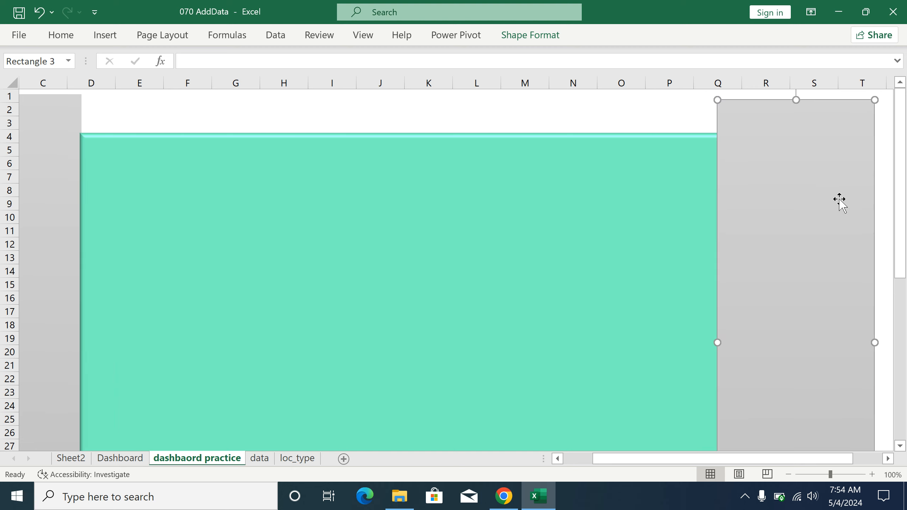
- Move the grey copy against the green rectangle's right edge and narrow it so that it ends in column U
{"action": "left_click", "coordinate": [888, 459]}
{"action": "left_click", "coordinate": [888, 459]}
{"action": "left_click", "coordinate": [888, 458]}
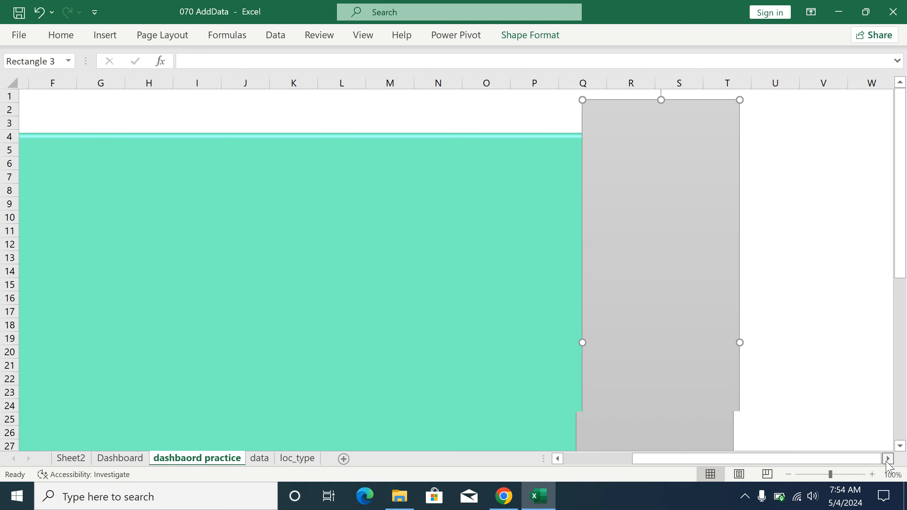
{"action": "left_click", "coordinate": [888, 459]}
{"action": "left_click_drag", "start_coordinate": [597, 275], "coordinate": [749, 268]}
{"action": "left_click_drag", "start_coordinate": [835, 335], "coordinate": [735, 335]}
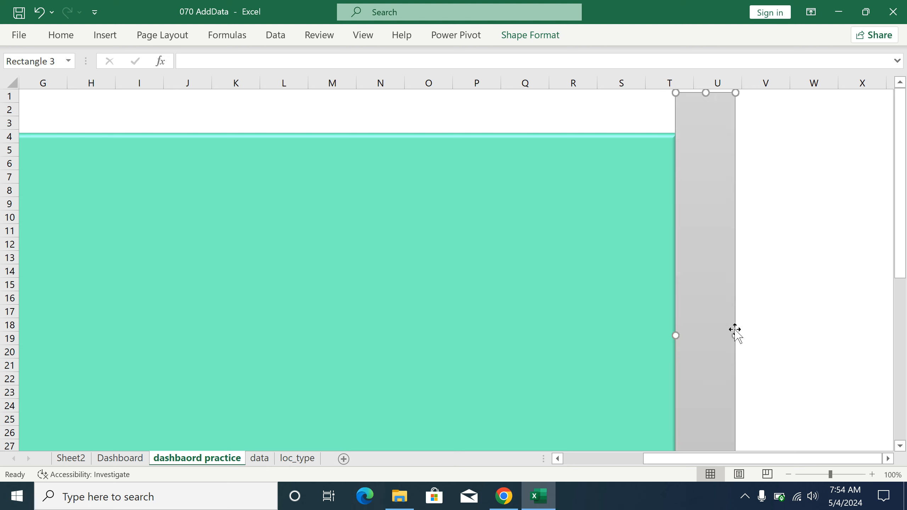
- Draw a rounded-corner rectangle about 2.46" high and 4.12" wide on the green area, across columns D to J from row 11
{"action": "left_click_drag", "start_coordinate": [835, 459], "coordinate": [716, 476]}
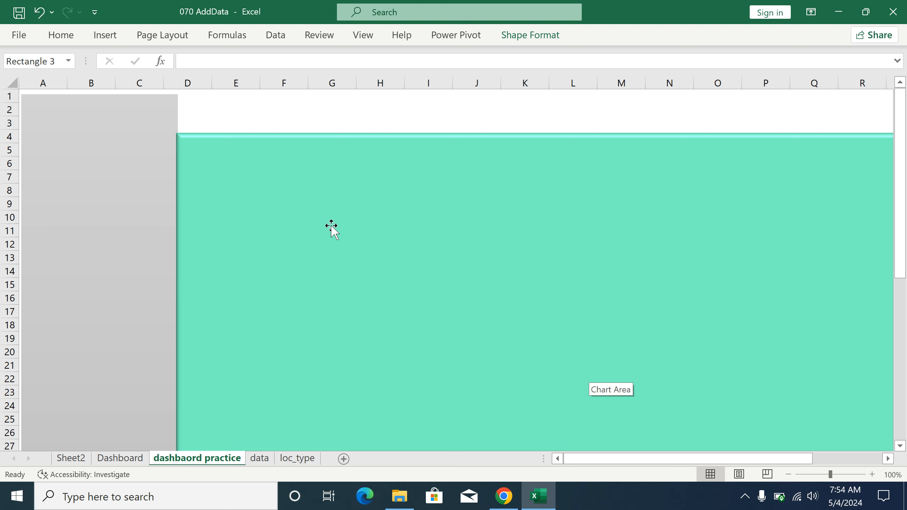
{"action": "left_click", "coordinate": [106, 41]}
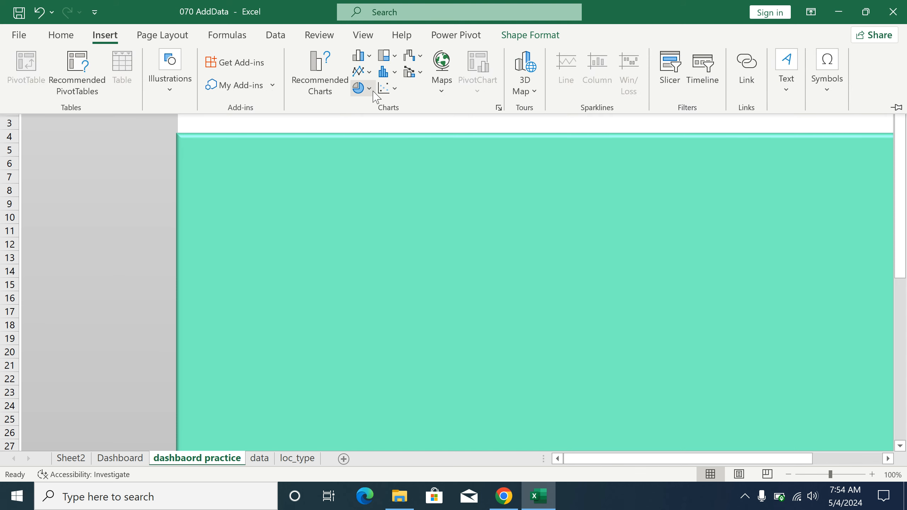
{"action": "left_click", "coordinate": [177, 89]}
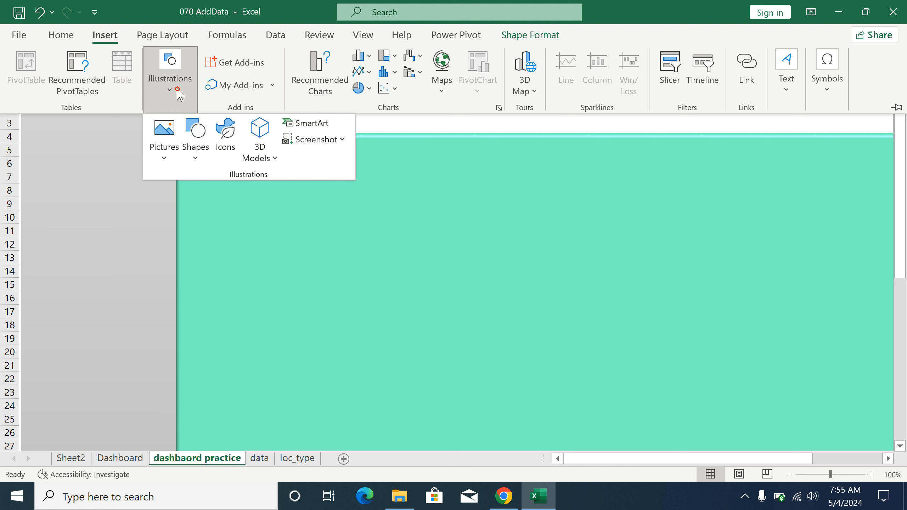
{"action": "left_click", "coordinate": [193, 152]}
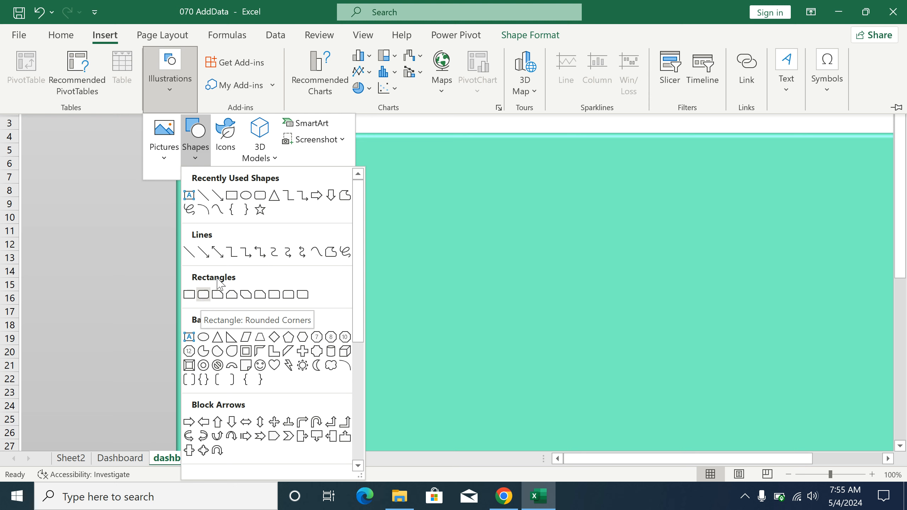
{"action": "left_click", "coordinate": [262, 197]}
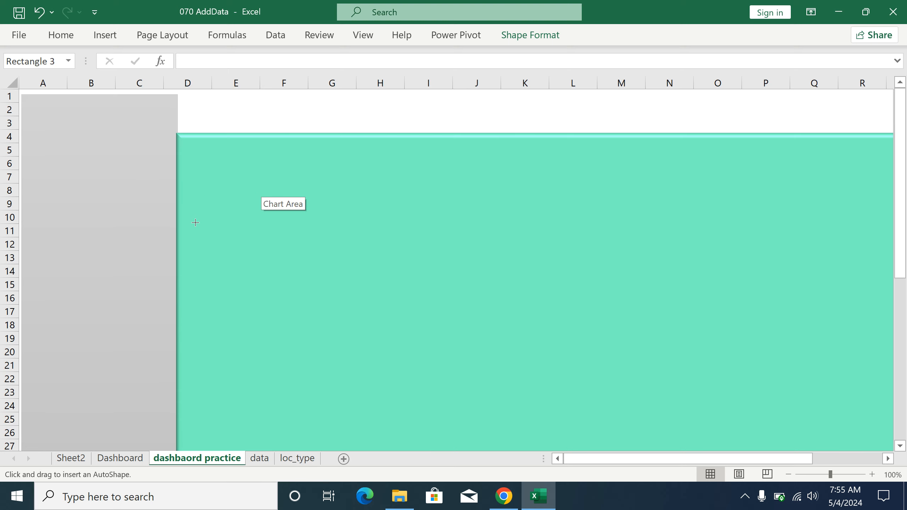
{"action": "mouse_move", "coordinate": [199, 235]}
{"action": "left_mouse_down"}
{"action": "mouse_move", "coordinate": [210, 257]}
{"action": "mouse_move", "coordinate": [475, 353]}
{"action": "mouse_move", "coordinate": [480, 401]}
{"action": "left_mouse_up"}
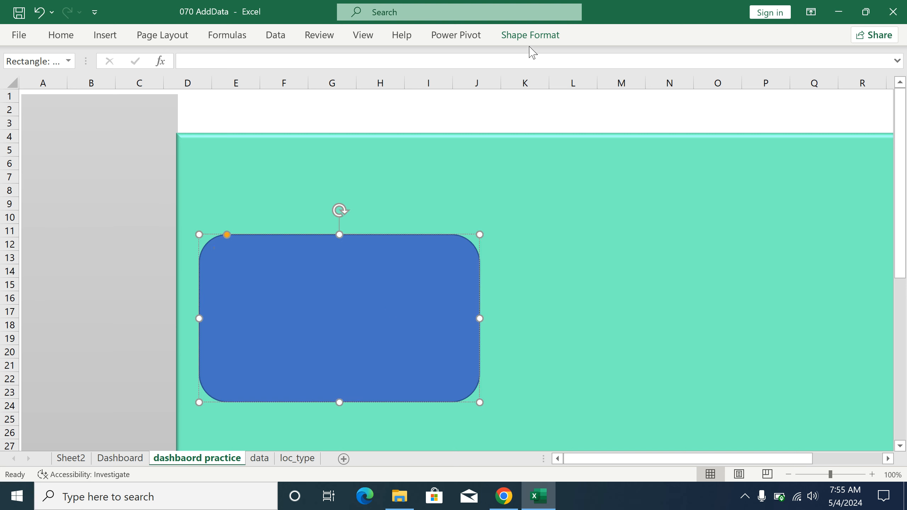
- Apply the Coloured Outline – Green, Accent 6 style to the rounded rectangle and add an outer shadow offset to the bottom right
{"action": "left_click", "coordinate": [526, 36]}
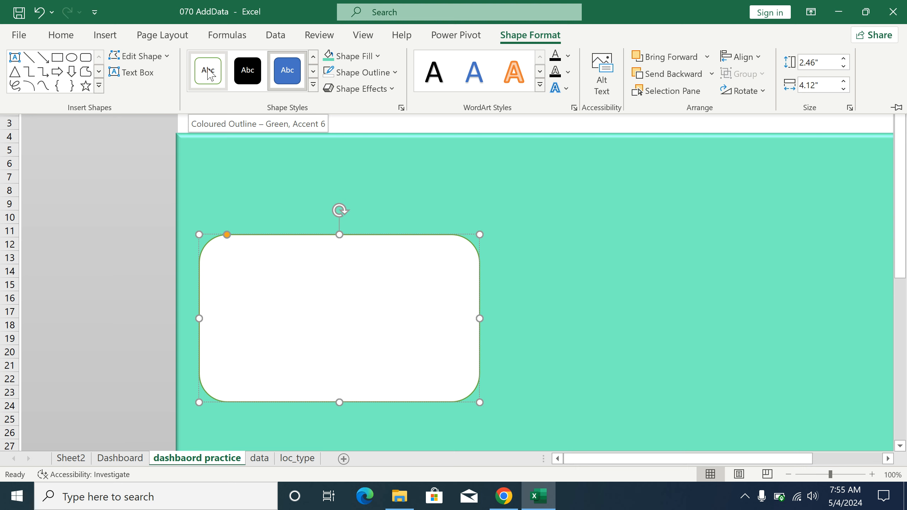
{"action": "left_click", "coordinate": [208, 69]}
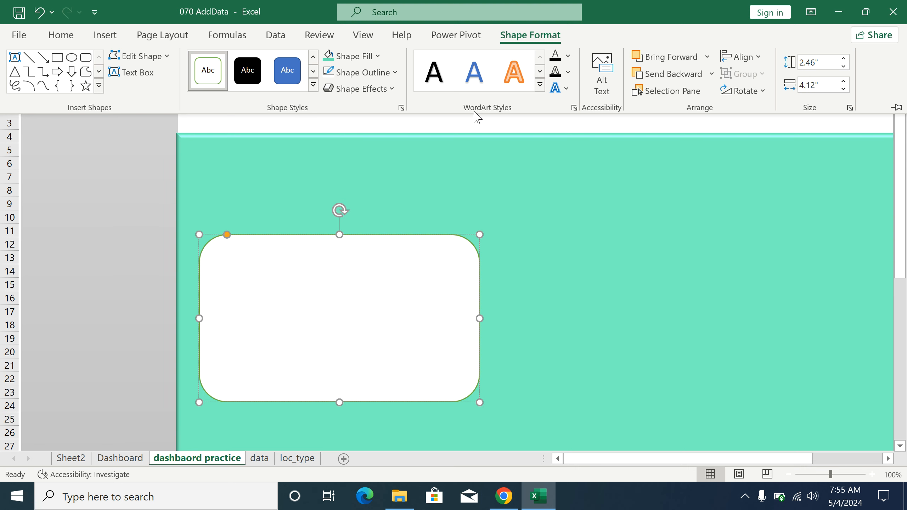
{"action": "left_click", "coordinate": [391, 89]}
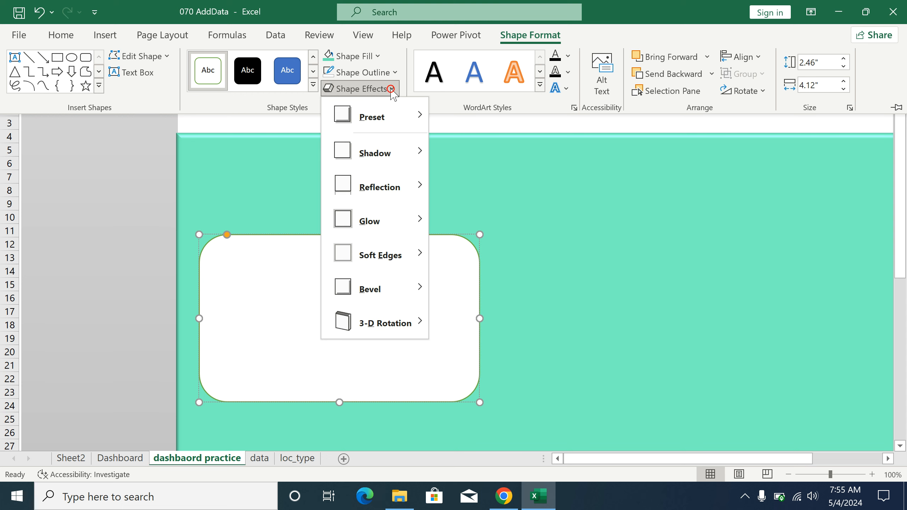
{"action": "mouse_move", "coordinate": [425, 231]}
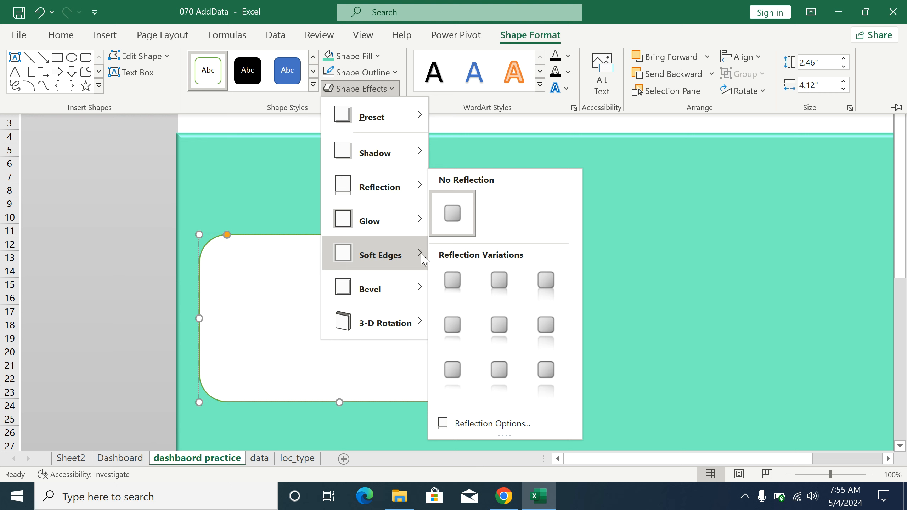
{"action": "mouse_move", "coordinate": [425, 264]}
{"action": "mouse_move", "coordinate": [424, 297]}
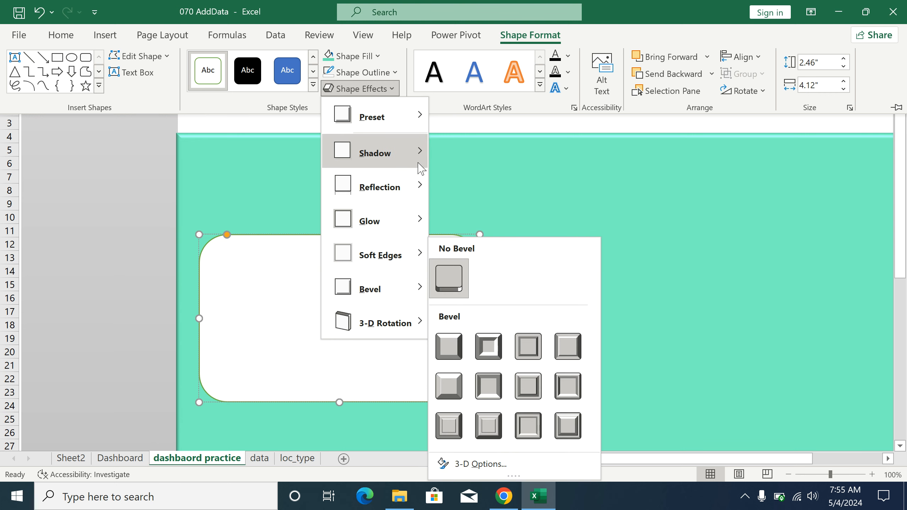
{"action": "mouse_move", "coordinate": [423, 152]}
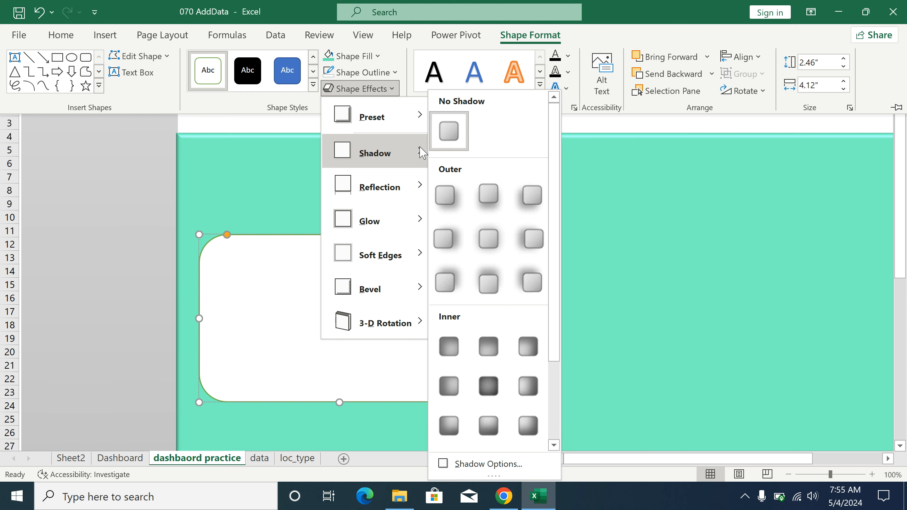
{"action": "mouse_move", "coordinate": [418, 187]}
{"action": "left_click", "coordinate": [444, 196]}
- Remove the outline of the white rounded rectangle by setting it to No Outline
{"action": "left_click", "coordinate": [379, 73]}
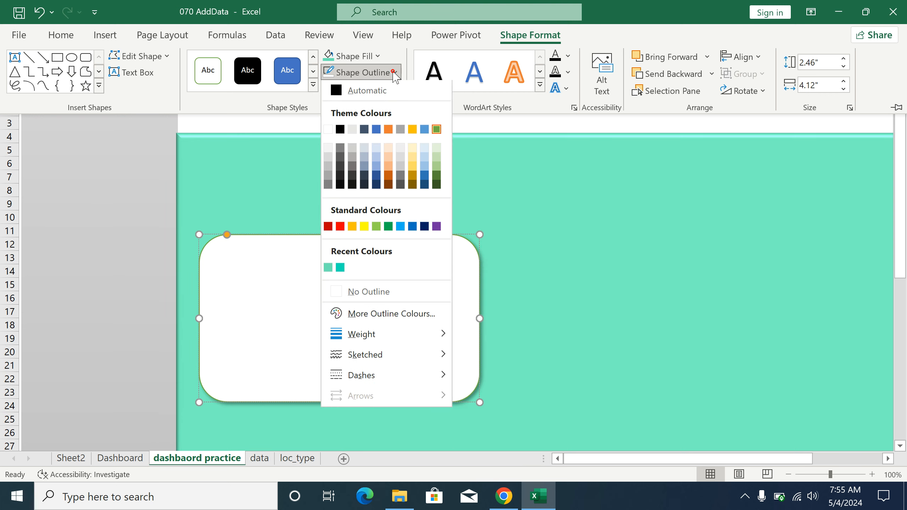
{"action": "left_click", "coordinate": [352, 293]}
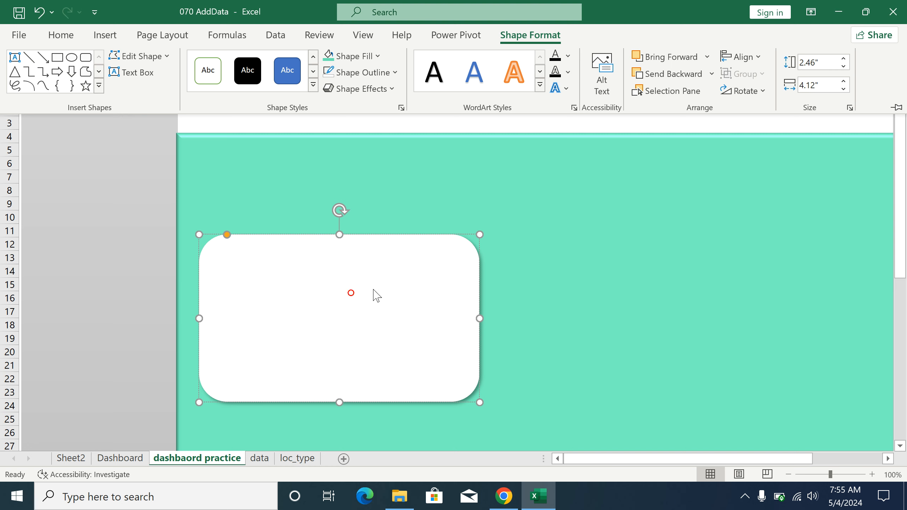
{"action": "key", "text": "ctrl+F1"}
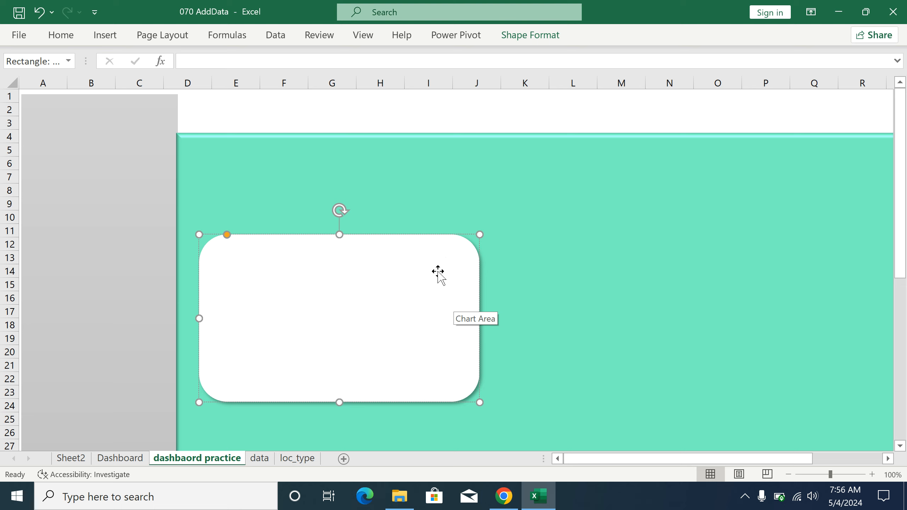
- Duplicate the white rounded rectangle and place the copy right beside the original, across columns J to P
{"action": "left_click", "coordinate": [444, 260]}
{"action": "key", "text": "ctrl+v"}
{"action": "left_click_drag", "start_coordinate": [444, 260], "coordinate": [715, 246]}
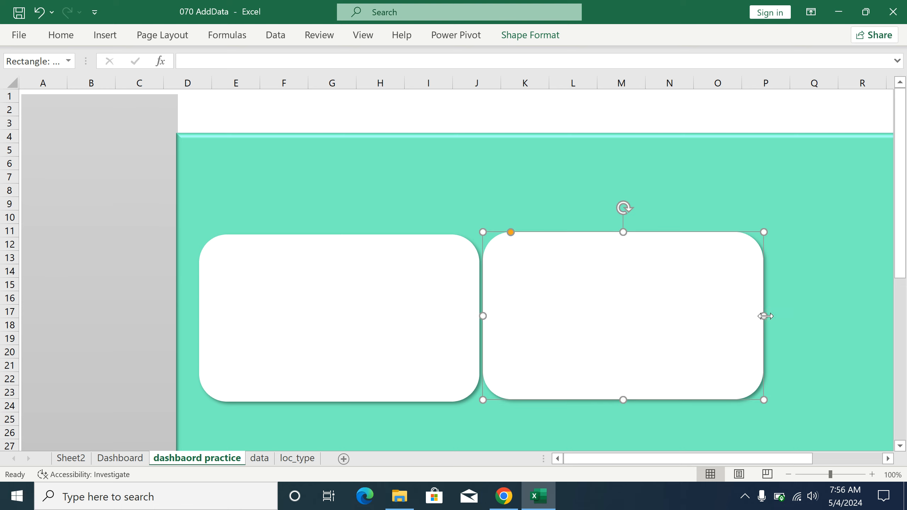
- Add a third white card narrowed to span columns P to T, and shift the narrow grey rectangle outward to columns U and V
{"action": "left_click_drag", "start_coordinate": [797, 458], "coordinate": [868, 461]}
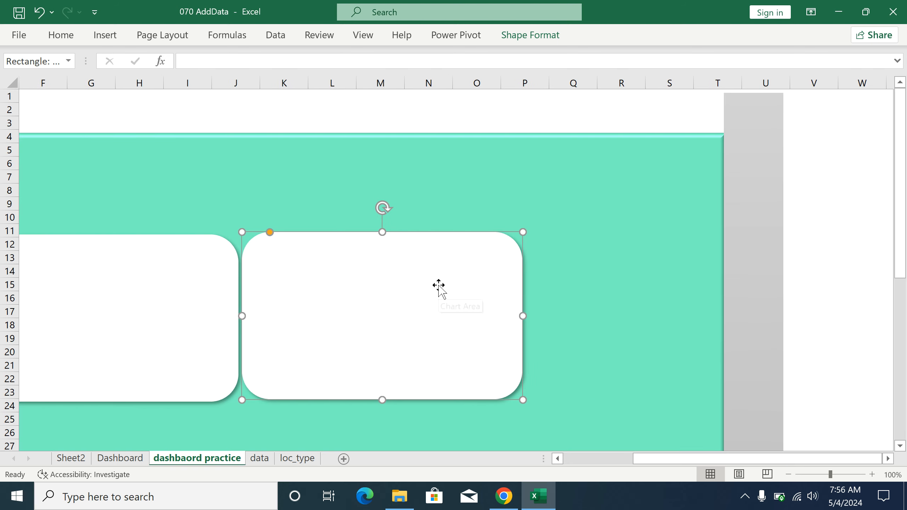
{"action": "key", "text": "ctrl+d"}
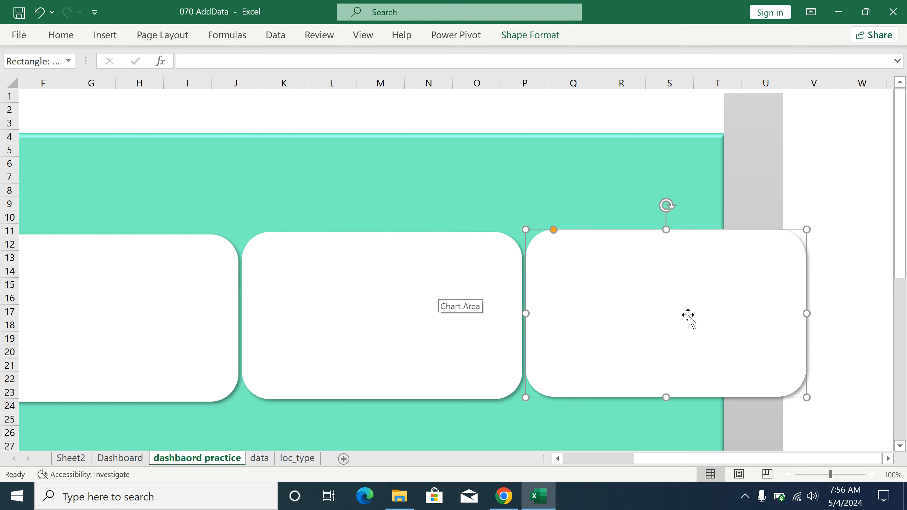
{"action": "left_click_drag", "start_coordinate": [807, 313], "coordinate": [783, 318]}
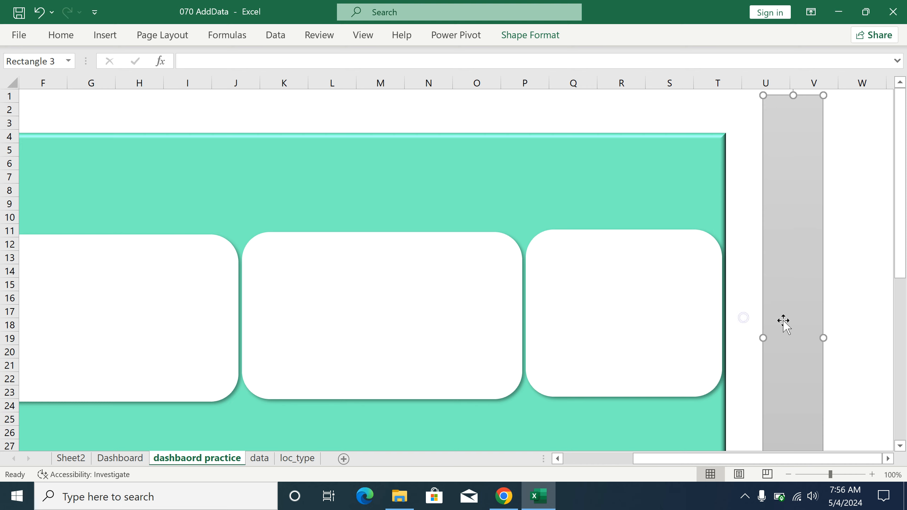
- Widen the green rectangle into column U so that it meets the narrow grey rectangle
{"action": "left_click", "coordinate": [674, 209]}
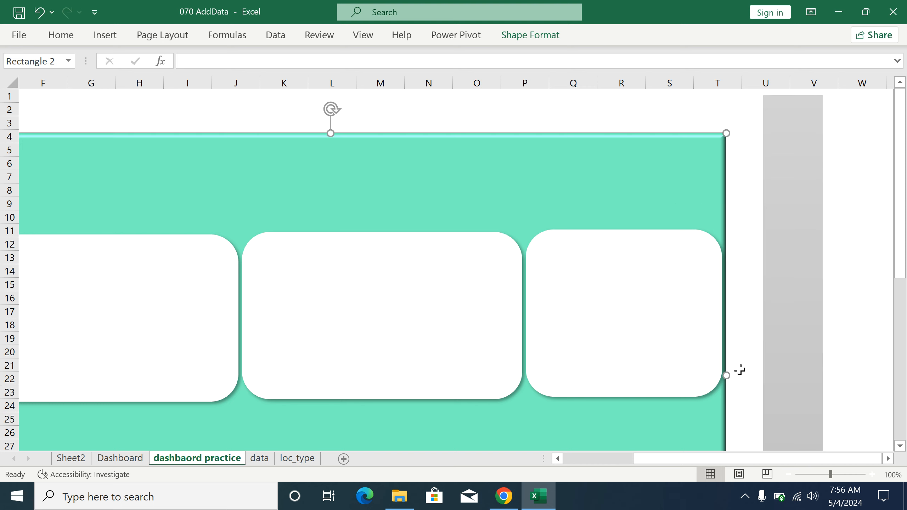
{"action": "left_click_drag", "start_coordinate": [726, 375], "coordinate": [765, 374]}
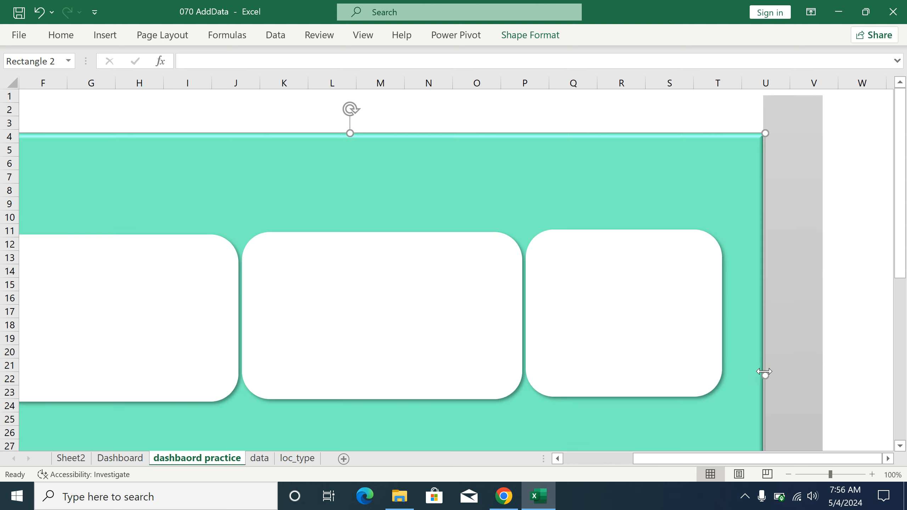
- Widen the third white card outward into column U, close to the edge of the green rectangle
{"action": "left_click", "coordinate": [686, 350]}
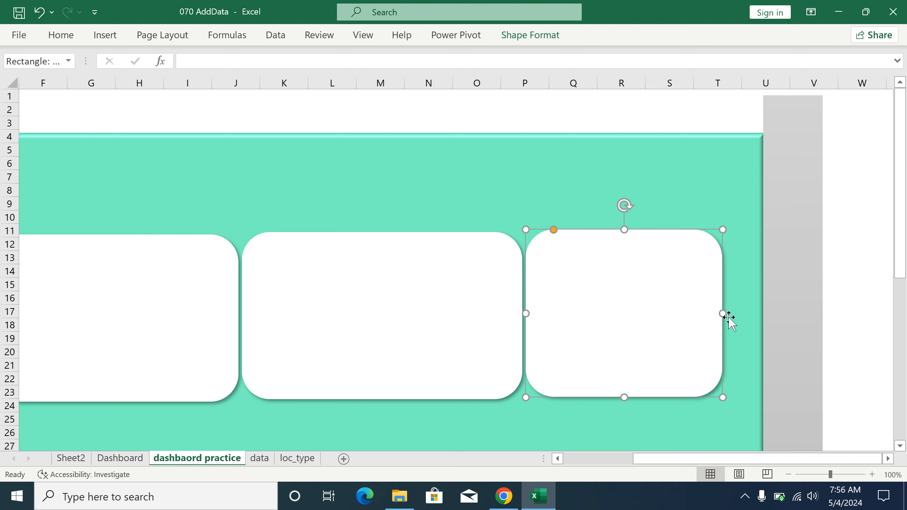
{"action": "left_click_drag", "start_coordinate": [725, 313], "coordinate": [757, 310]}
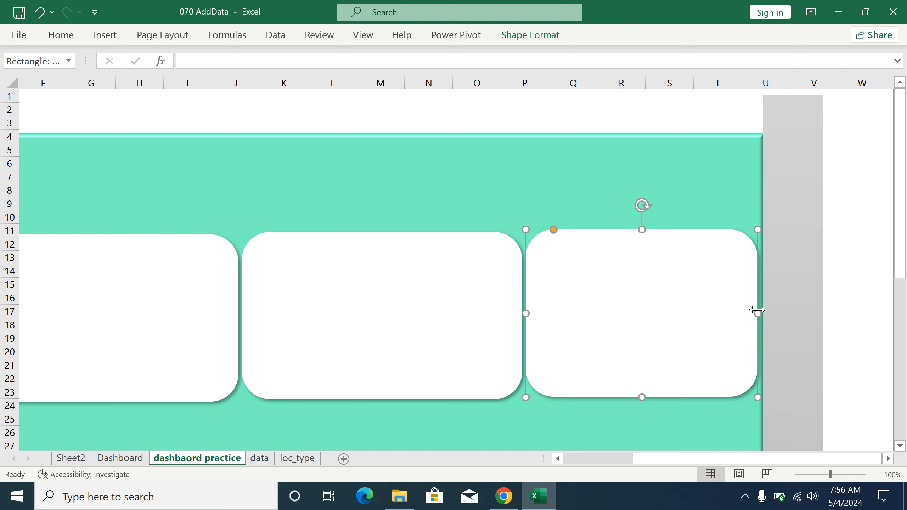
{"action": "left_click_drag", "start_coordinate": [726, 458], "coordinate": [650, 462]}
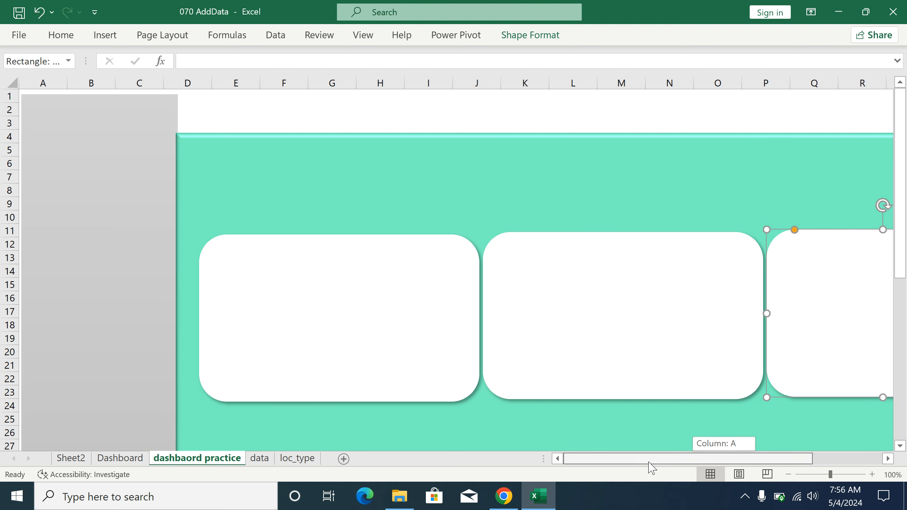
{"action": "left_click_drag", "start_coordinate": [650, 466], "coordinate": [692, 468]}
- Shift the first two white cards toward the green area's column D edge and extend the third card inward to close the gap
{"action": "left_click", "coordinate": [277, 344]}
{"action": "left_click", "coordinate": [275, 344]}
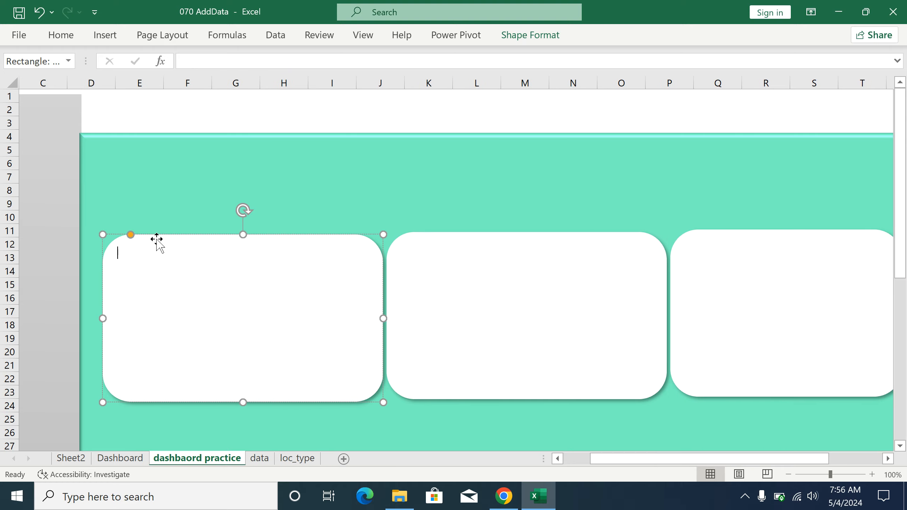
{"action": "left_click_drag", "start_coordinate": [157, 239], "coordinate": [139, 236]}
{"action": "left_click", "coordinate": [440, 281]}
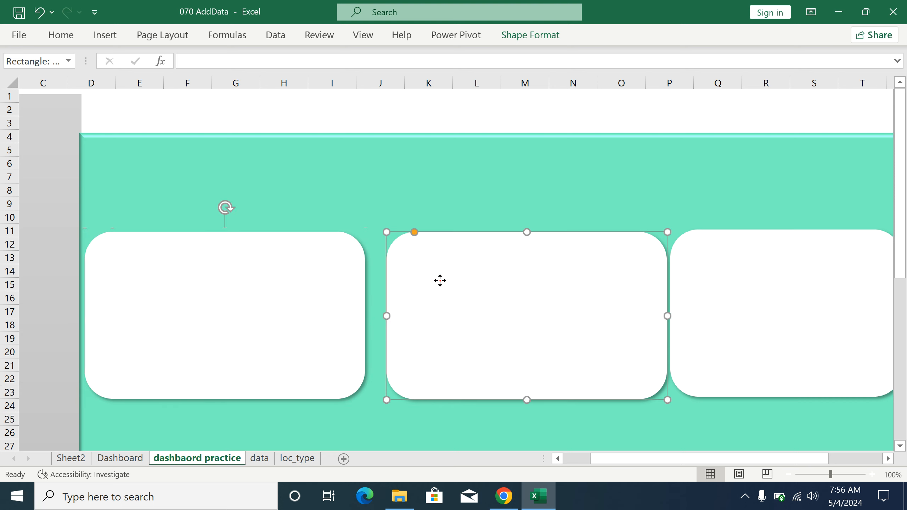
{"action": "left_click_drag", "start_coordinate": [440, 280], "coordinate": [422, 279]}
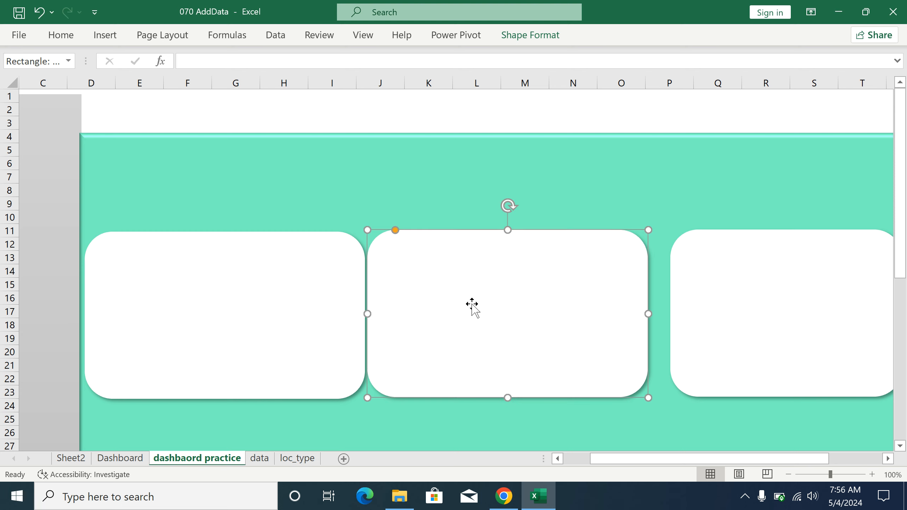
{"action": "left_click", "coordinate": [749, 297]}
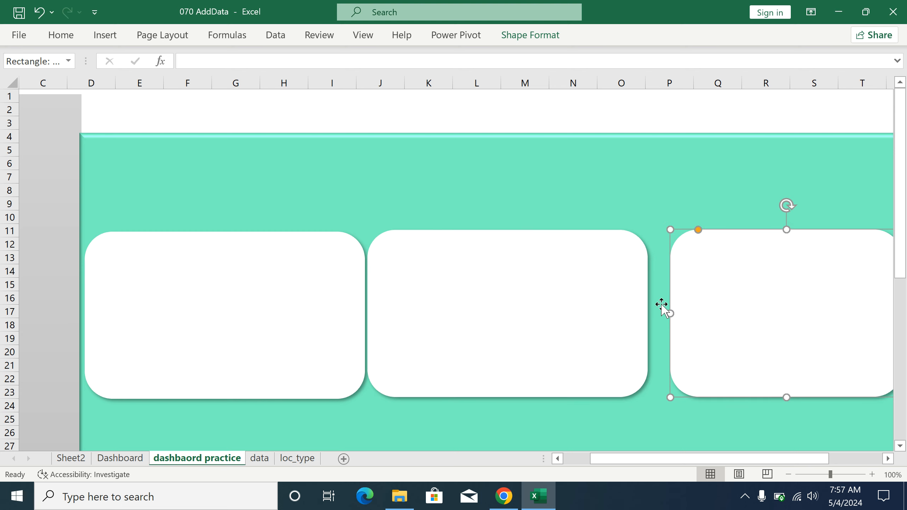
{"action": "left_click_drag", "start_coordinate": [668, 314], "coordinate": [650, 314]}
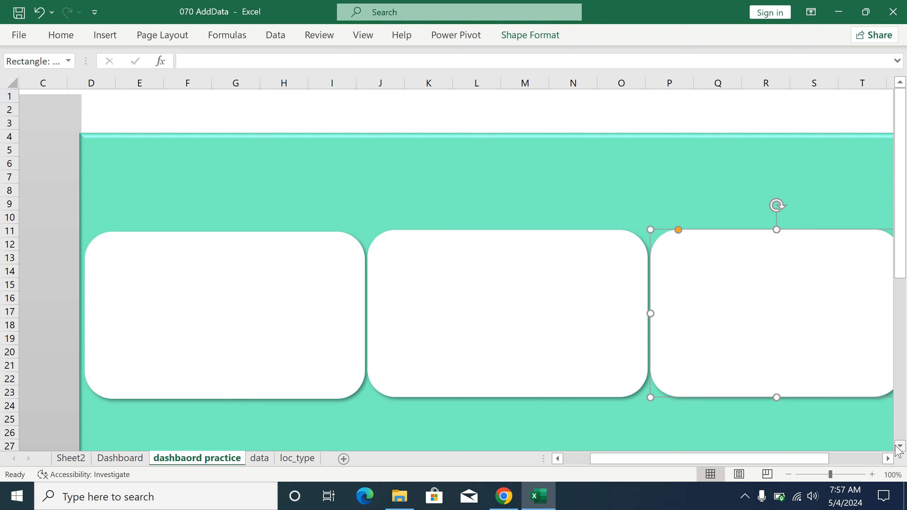
- Place a copy of the third white card in rows 27 to 39 and widen it across the green area from column D to U
{"action": "left_click", "coordinate": [900, 447]}
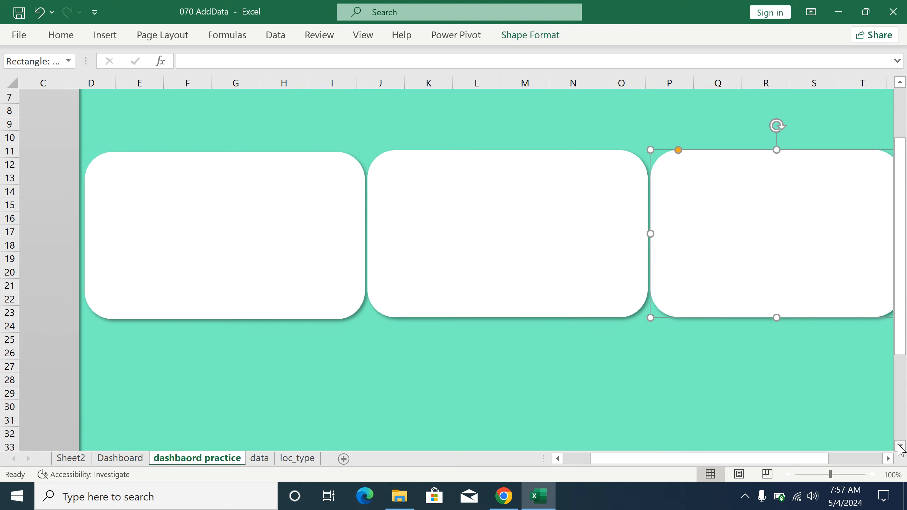
{"action": "left_click", "coordinate": [898, 446]}
{"action": "left_click", "coordinate": [898, 445]}
{"action": "left_click", "coordinate": [899, 445]}
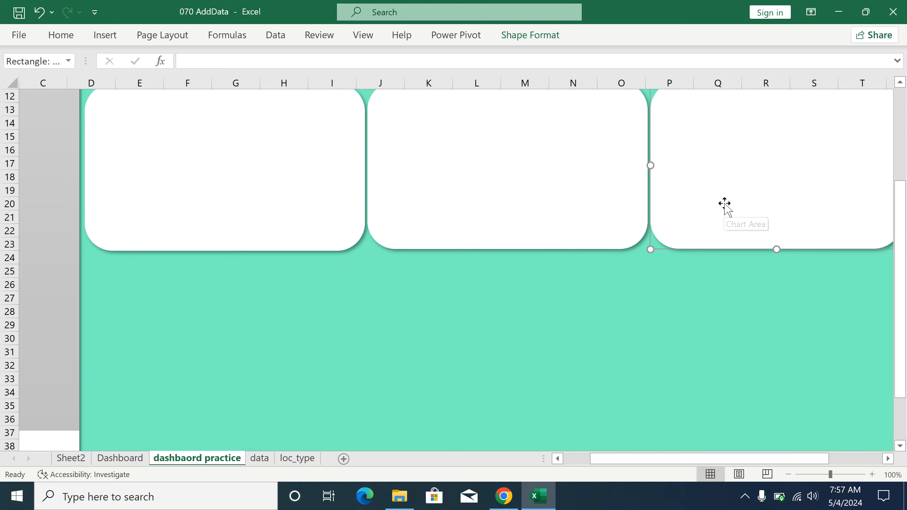
{"action": "left_click_drag", "start_coordinate": [735, 203], "coordinate": [200, 405]}
{"action": "scroll", "coordinate": [900, 445], "scroll_direction": "down", "scroll_amount": 2}
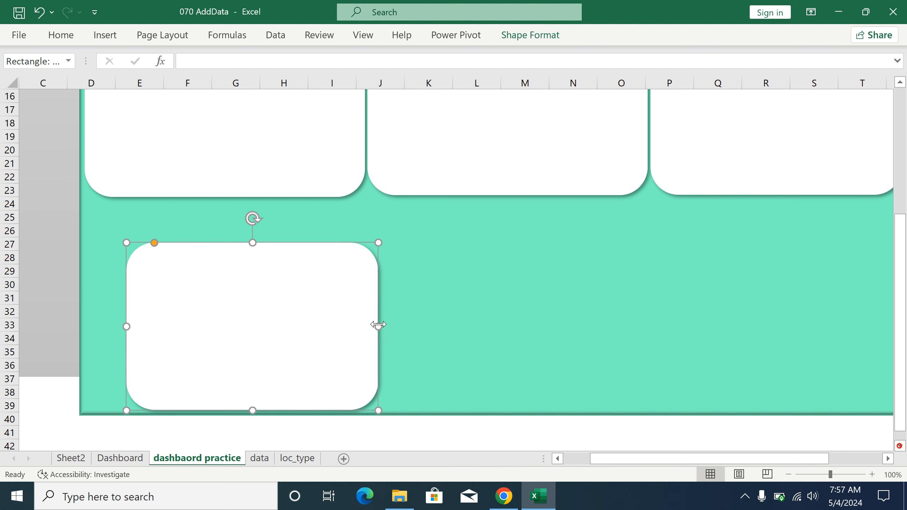
{"action": "left_click_drag", "start_coordinate": [378, 326], "coordinate": [854, 379]}
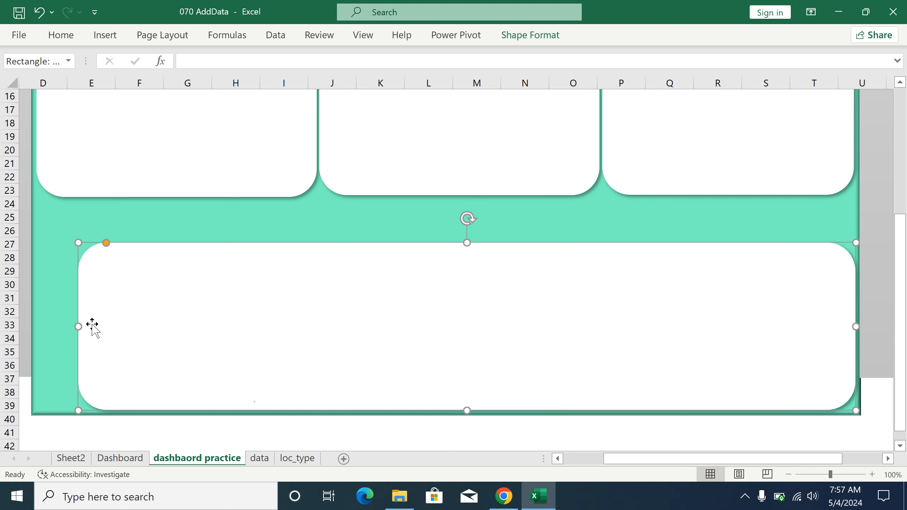
{"action": "left_click_drag", "start_coordinate": [79, 326], "coordinate": [34, 332]}
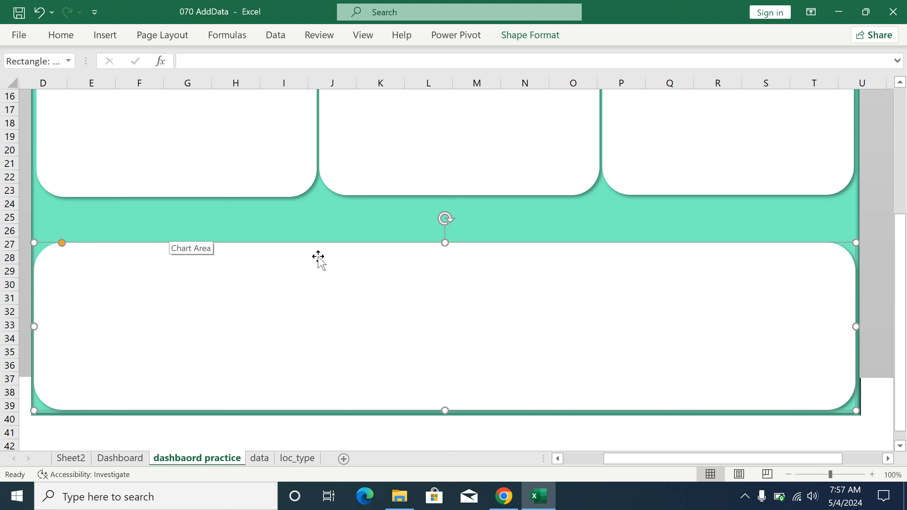
- Draw a top-corners-rounded rectangle about 12.13" wide and 0.35" high in rows 25 and 26, spanning the green area's full width
{"action": "left_click", "coordinate": [113, 37]}
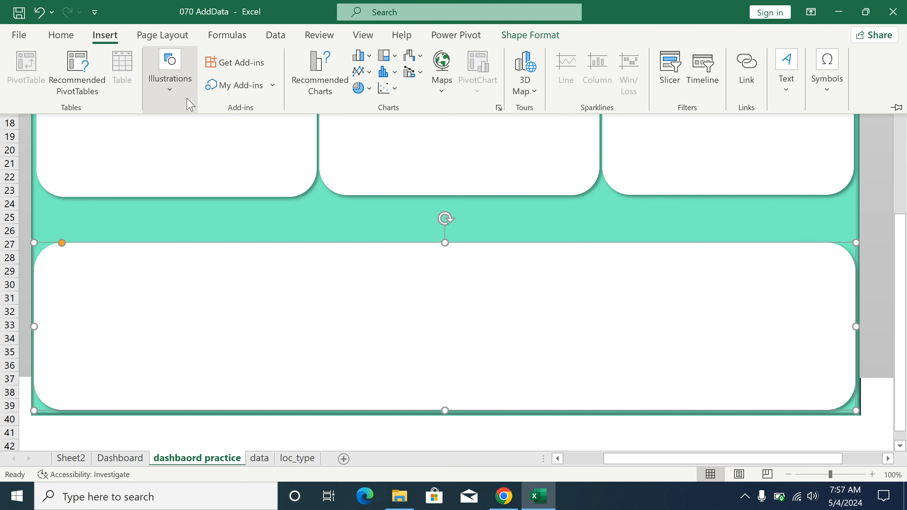
{"action": "left_click", "coordinate": [170, 90]}
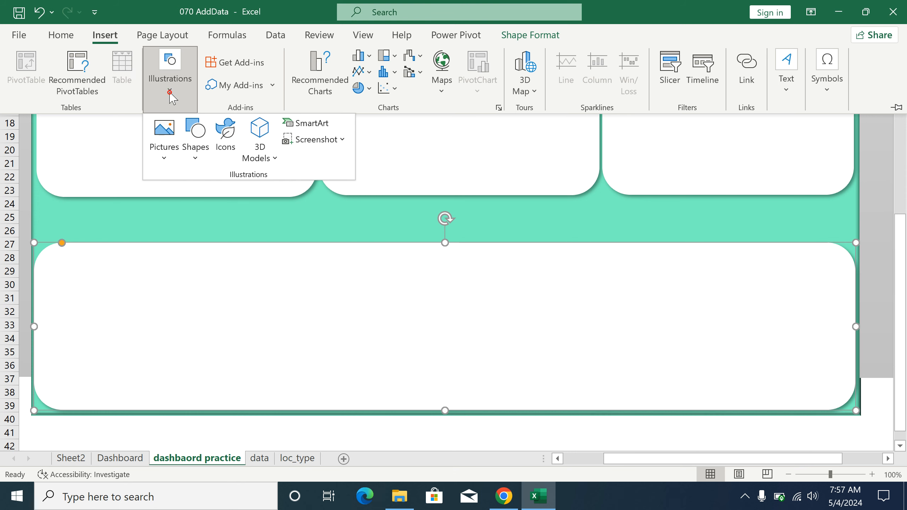
{"action": "left_click", "coordinate": [195, 157]}
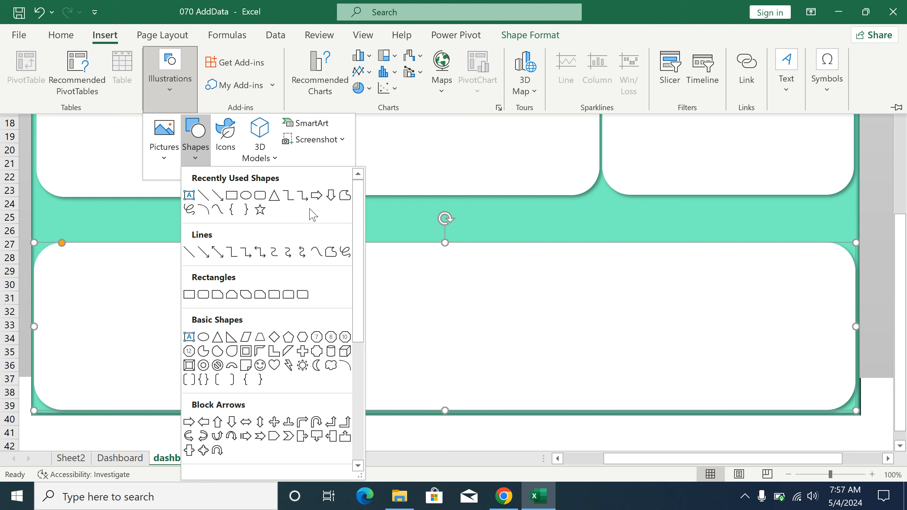
{"action": "left_click", "coordinate": [288, 296]}
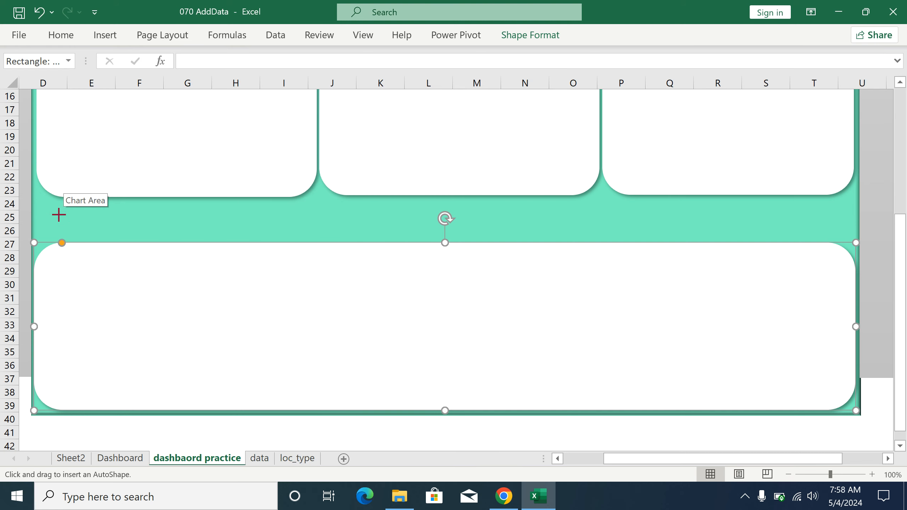
{"action": "mouse_move", "coordinate": [59, 214]}
{"action": "left_mouse_down"}
{"action": "mouse_move", "coordinate": [247, 237]}
{"action": "mouse_move", "coordinate": [396, 219]}
{"action": "mouse_move", "coordinate": [674, 231]}
{"action": "mouse_move", "coordinate": [773, 225]}
{"action": "mouse_move", "coordinate": [839, 238]}
{"action": "left_mouse_up"}
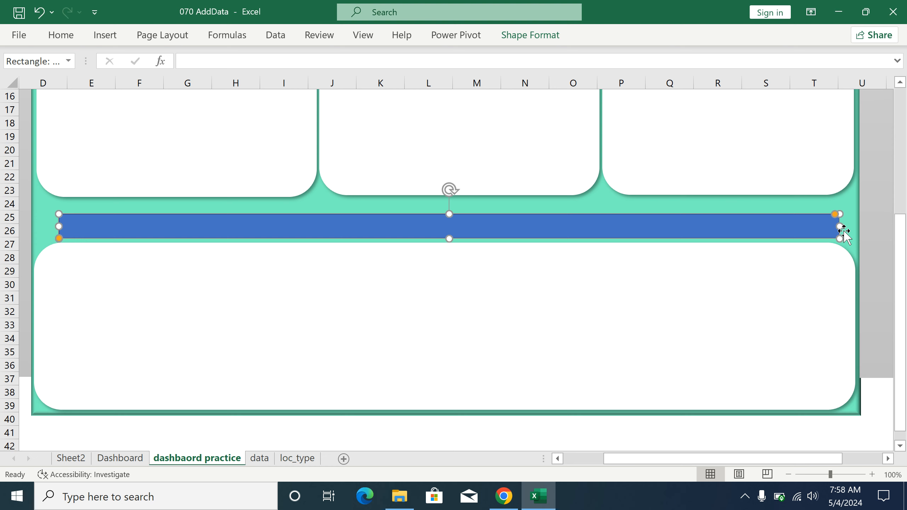
{"action": "left_click_drag", "start_coordinate": [840, 225], "coordinate": [856, 225]}
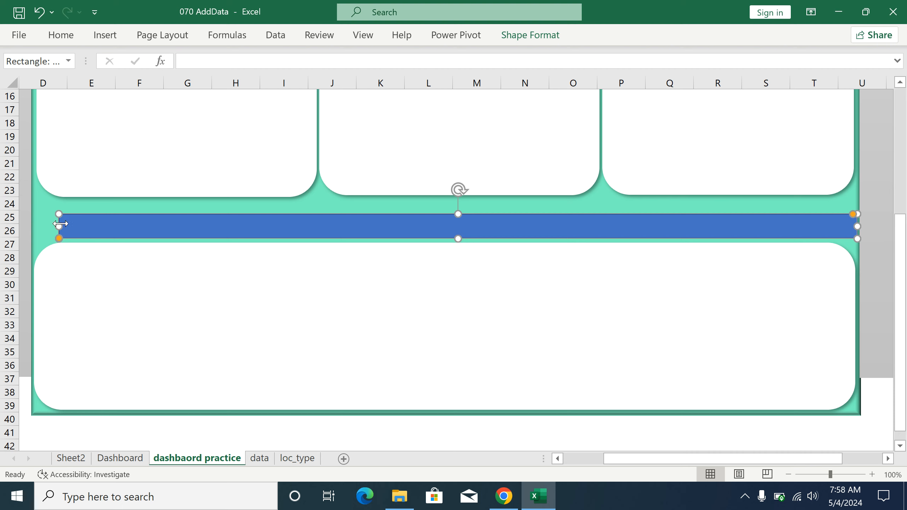
{"action": "left_click_drag", "start_coordinate": [60, 226], "coordinate": [32, 223]}
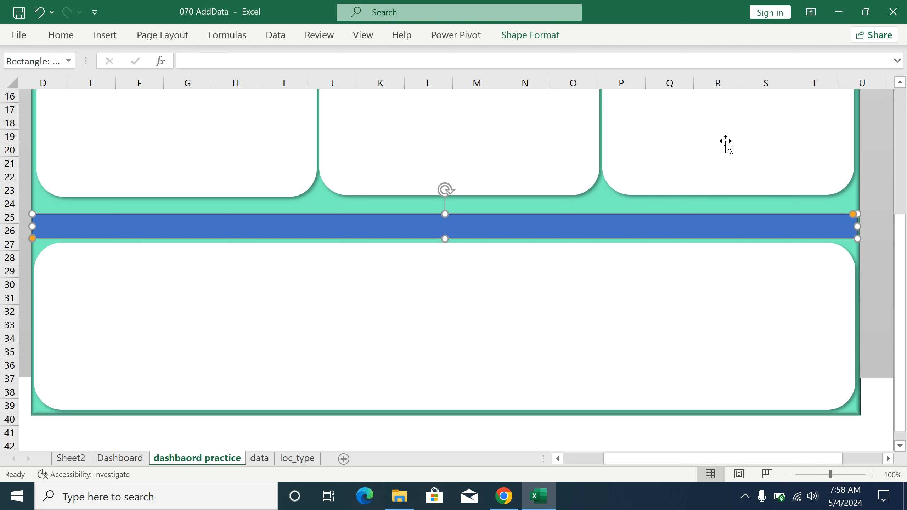
- Fill the new bar with White, Background 1, Darker 25% and give it a black outline
{"action": "left_click", "coordinate": [534, 39]}
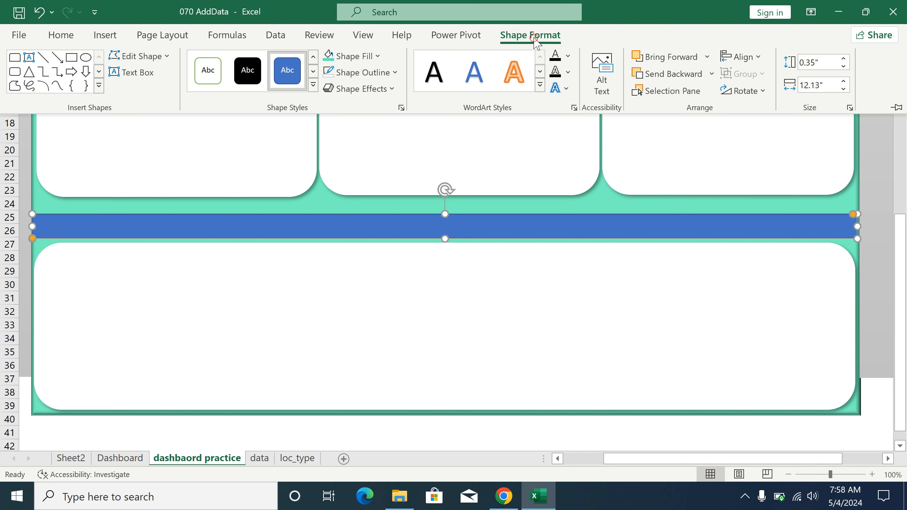
{"action": "left_click", "coordinate": [378, 57]}
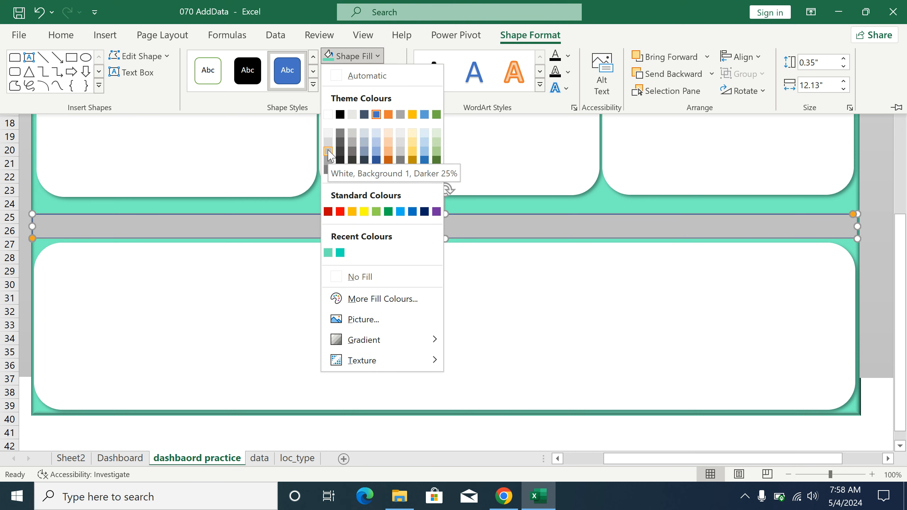
{"action": "left_click", "coordinate": [328, 151]}
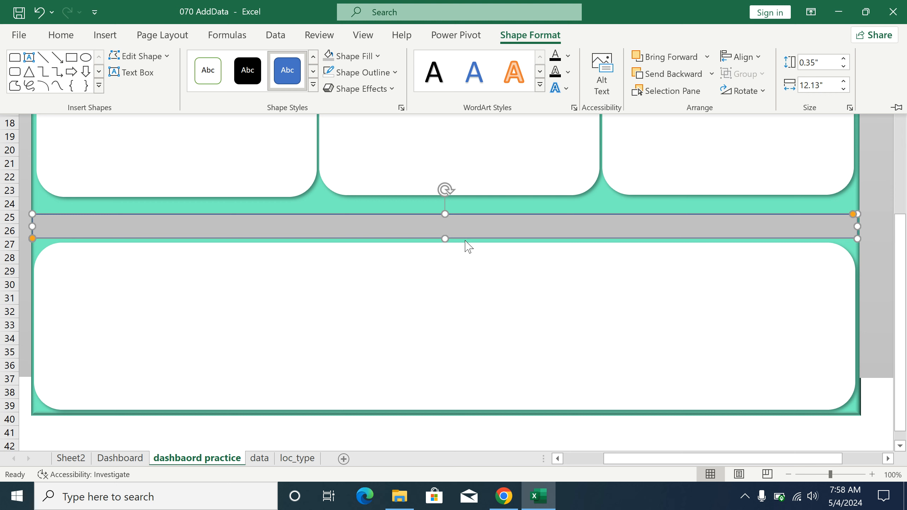
{"action": "left_click", "coordinate": [396, 72]}
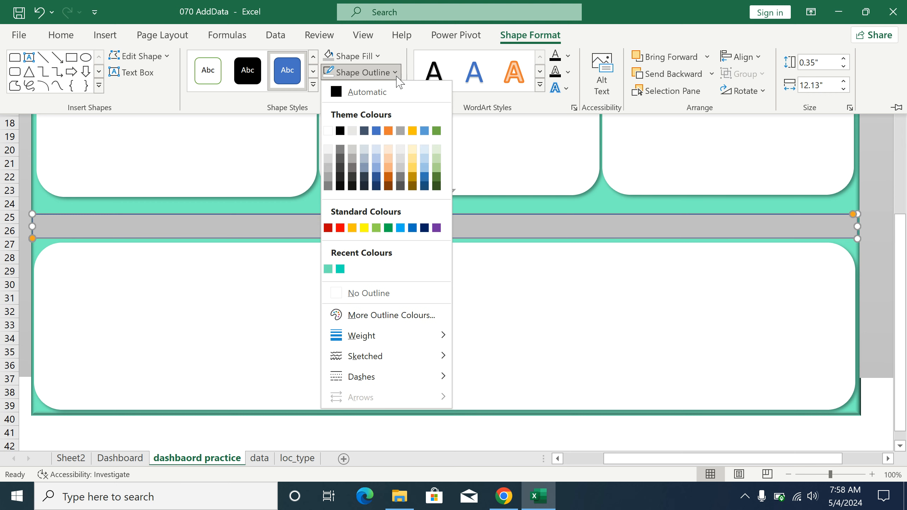
{"action": "left_click", "coordinate": [340, 130]}
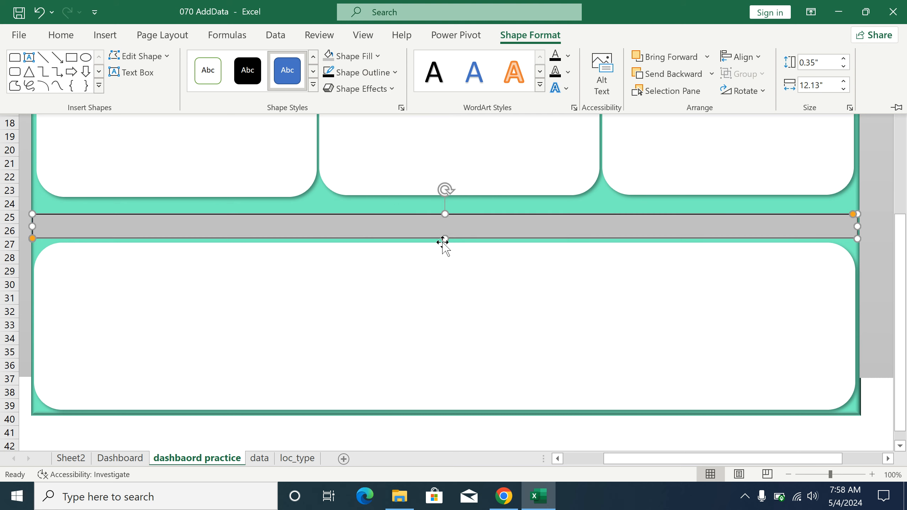
{"action": "left_click", "coordinate": [433, 258]}
{"action": "left_click", "coordinate": [470, 287]}
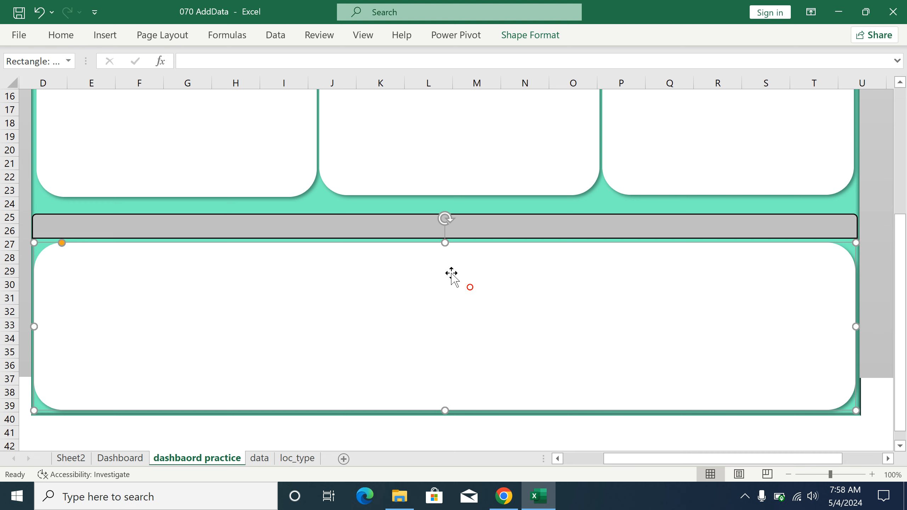
- Extend the three upper white cards down through row 24 and raise the wide card's top edge to just below the grey bar
{"action": "left_click", "coordinate": [259, 173]}
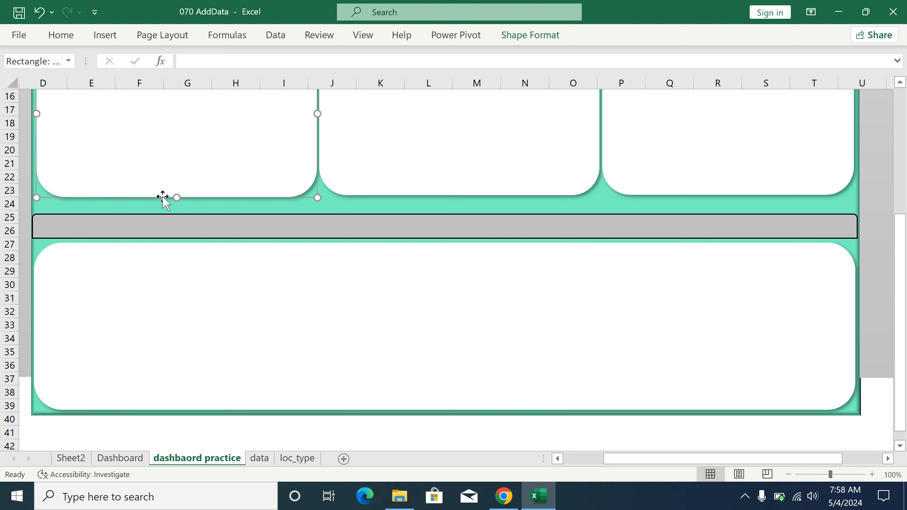
{"action": "left_click_drag", "start_coordinate": [177, 197], "coordinate": [177, 207]}
{"action": "left_click", "coordinate": [393, 184]}
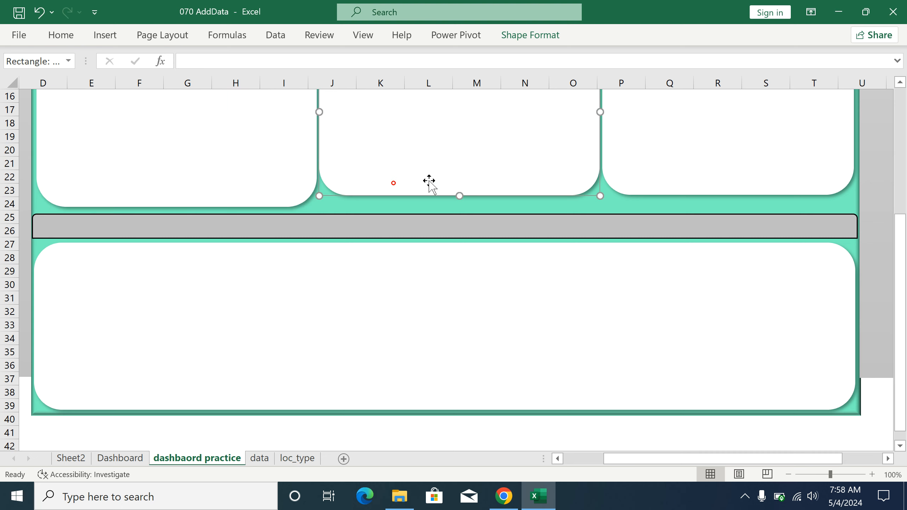
{"action": "left_click_drag", "start_coordinate": [459, 196], "coordinate": [459, 207]}
{"action": "left_click", "coordinate": [705, 162]}
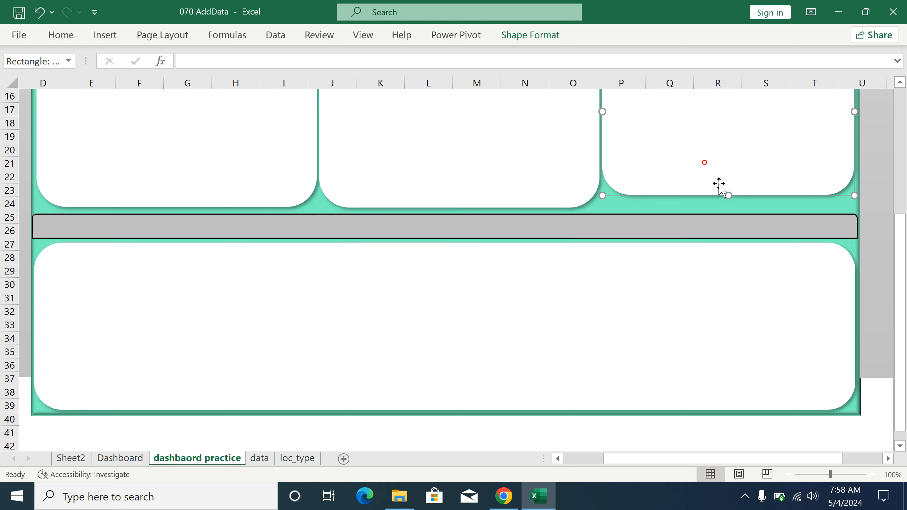
{"action": "left_click_drag", "start_coordinate": [727, 196], "coordinate": [727, 207]}
{"action": "left_click", "coordinate": [465, 288]}
{"action": "left_click_drag", "start_coordinate": [445, 244], "coordinate": [446, 241]}
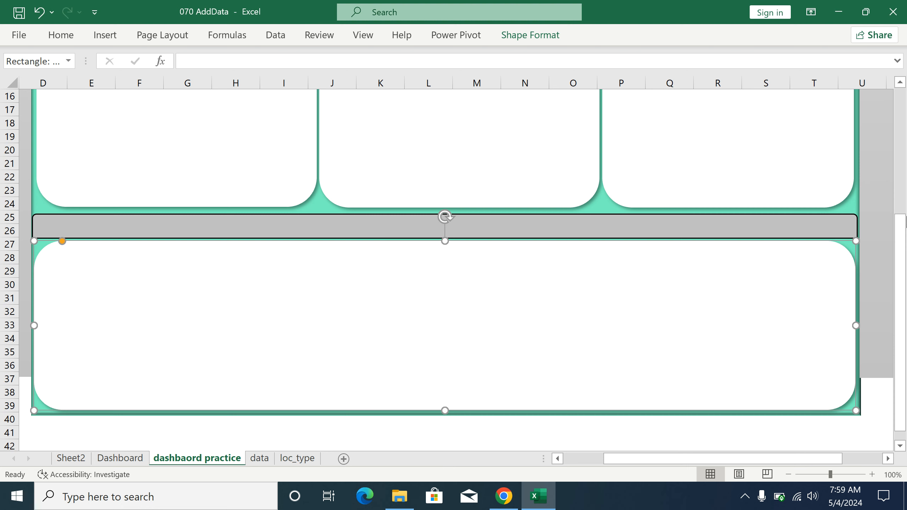
- Duplicate the grey bar, shorten the copy to span columns D to I, and place it along the top of the first white card
{"action": "left_click_drag", "start_coordinate": [899, 232], "coordinate": [905, 175]}
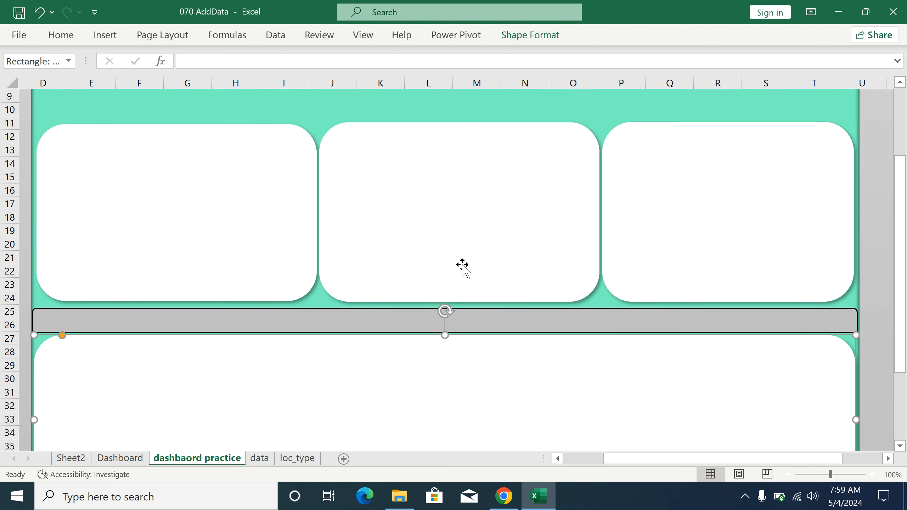
{"action": "left_click", "coordinate": [424, 309]}
{"action": "key", "text": "ctrl+d"}
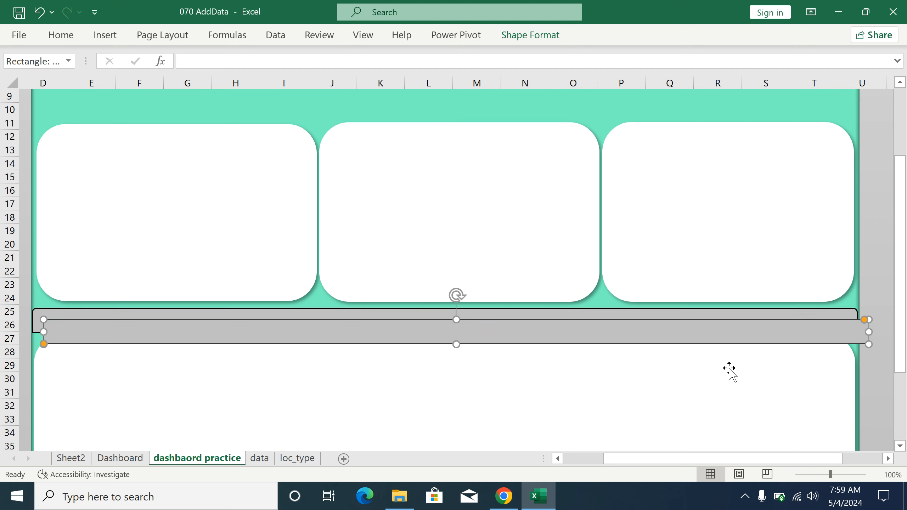
{"action": "left_click_drag", "start_coordinate": [869, 332], "coordinate": [518, 356]}
{"action": "left_click_drag", "start_coordinate": [290, 331], "coordinate": [300, 138]}
{"action": "left_click_drag", "start_coordinate": [532, 139], "coordinate": [246, 136]}
{"action": "left_click", "coordinate": [251, 212]}
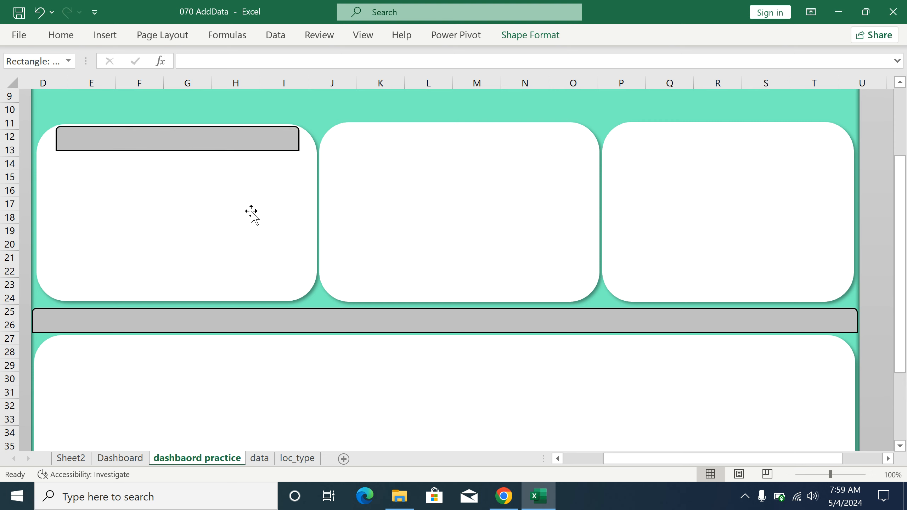
- Duplicate the short grey header bar and place the copy along the top of the second white card
{"action": "left_click", "coordinate": [224, 138]}
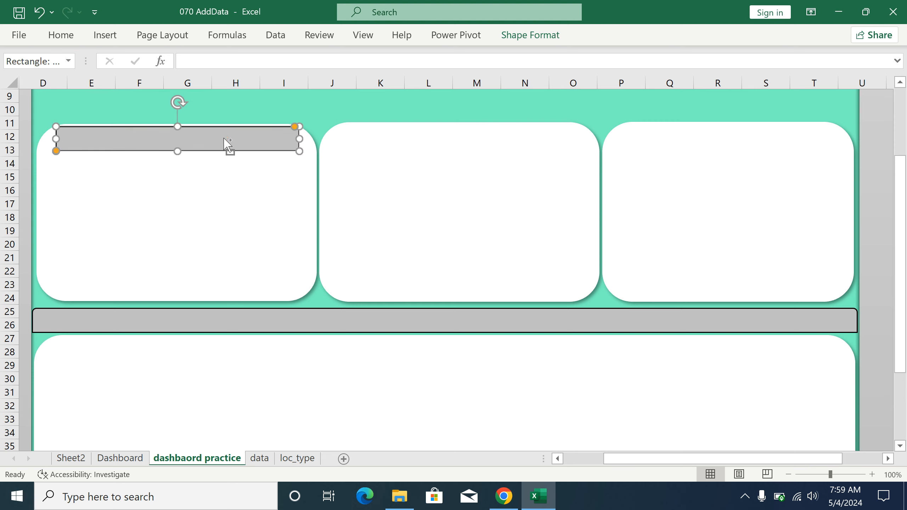
{"action": "key", "text": "ctrl+d"}
{"action": "left_click_drag", "start_coordinate": [225, 139], "coordinate": [496, 126]}
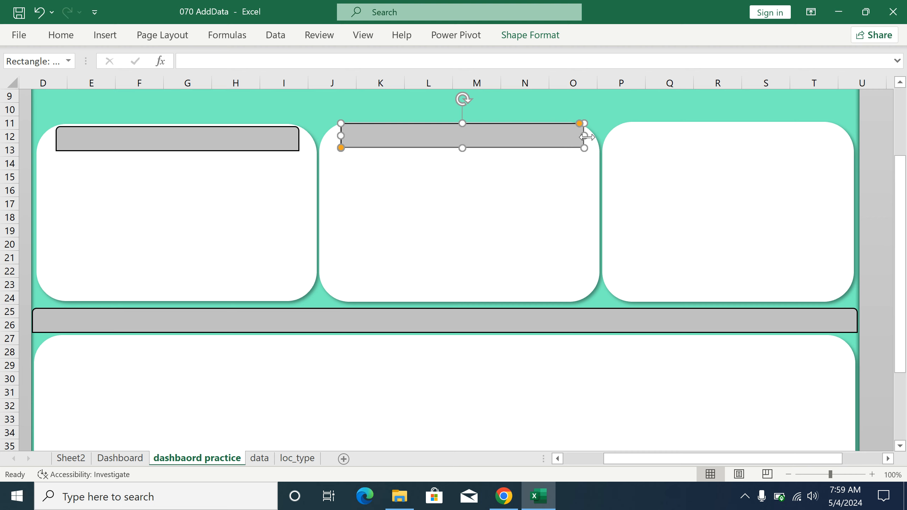
- Narrow the second card's grey header bar slightly, and place a shortened duplicate of it along the top of the third white card
{"action": "left_click_drag", "start_coordinate": [587, 135], "coordinate": [580, 137]}
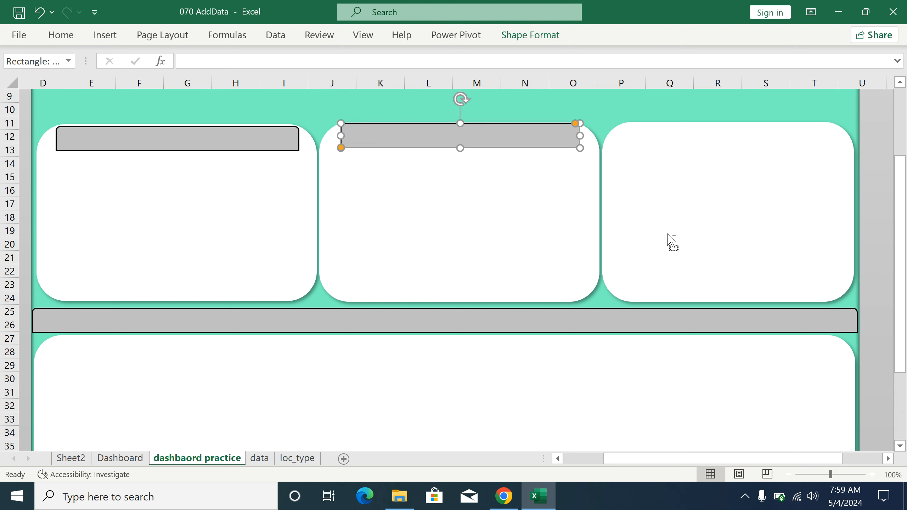
{"action": "left_click_drag", "start_coordinate": [667, 237], "coordinate": [668, 125]}
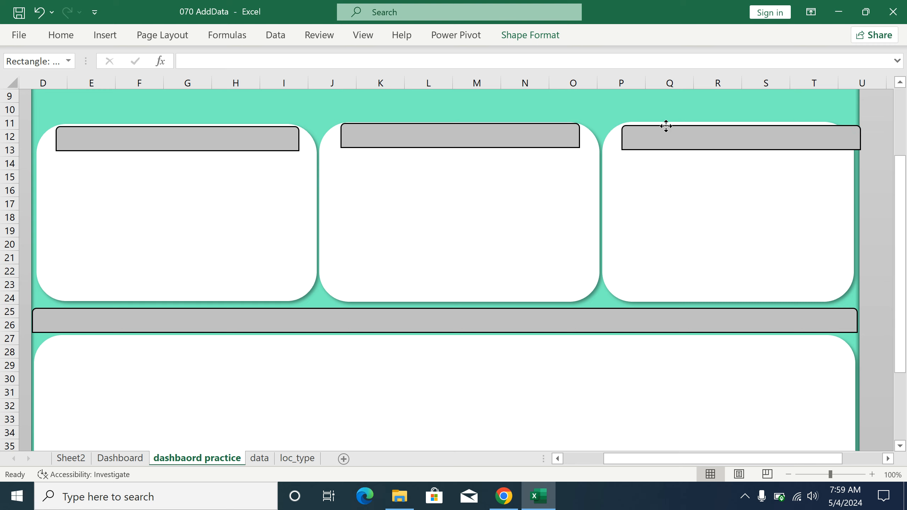
{"action": "mouse_move", "coordinate": [666, 126]}
{"action": "left_mouse_down"}
{"action": "mouse_move", "coordinate": [658, 126]}
{"action": "mouse_move", "coordinate": [666, 124]}
{"action": "left_mouse_up"}
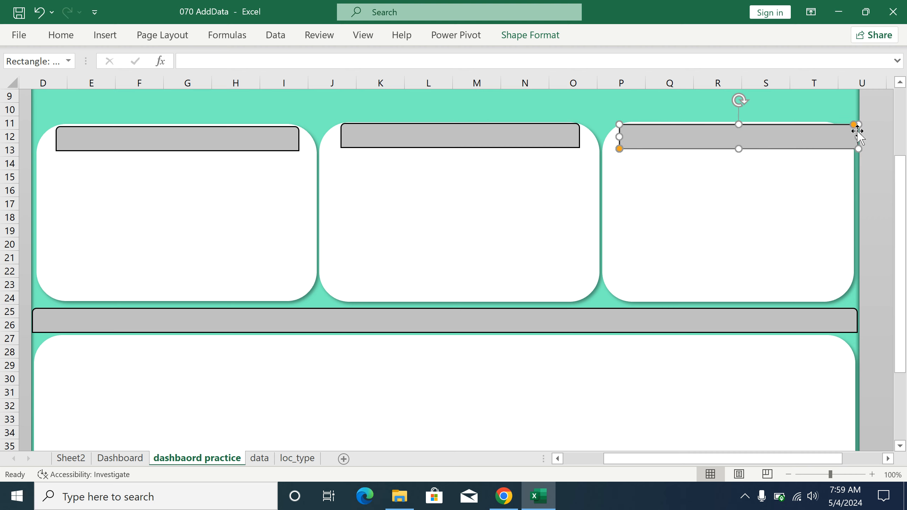
{"action": "left_click_drag", "start_coordinate": [856, 136], "coordinate": [806, 130]}
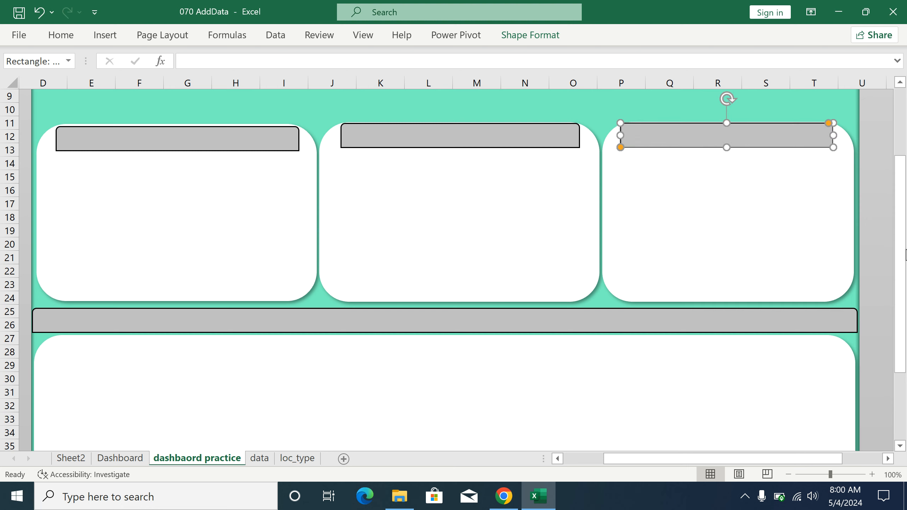
- Draw an oval about 1.19" wide and 0.58" high in the green area above the first white card, around rows 5 to 8
{"action": "left_click_drag", "start_coordinate": [903, 266], "coordinate": [905, 212]}
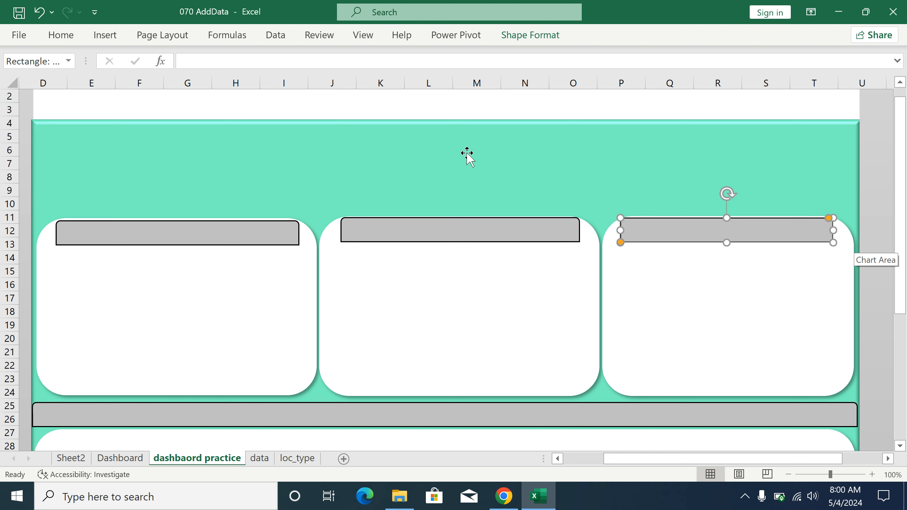
{"action": "left_click_drag", "start_coordinate": [901, 172], "coordinate": [901, 134]}
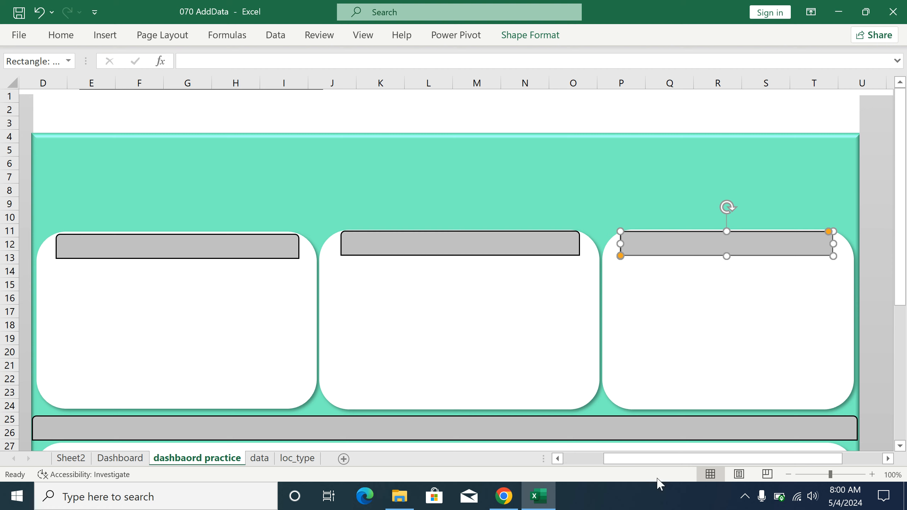
{"action": "left_click_drag", "start_coordinate": [623, 462], "coordinate": [565, 476]}
{"action": "left_click_drag", "start_coordinate": [553, 476], "coordinate": [598, 462]}
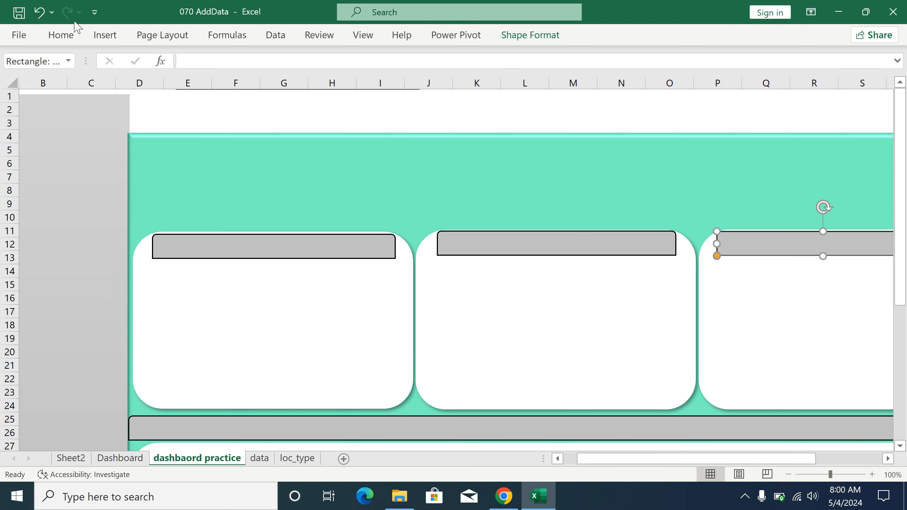
{"action": "left_click", "coordinate": [97, 35]}
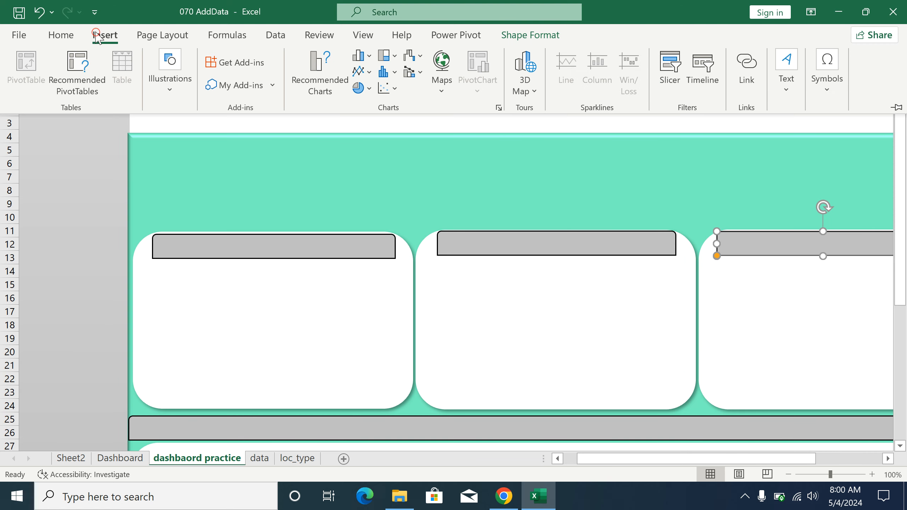
{"action": "left_click", "coordinate": [170, 88]}
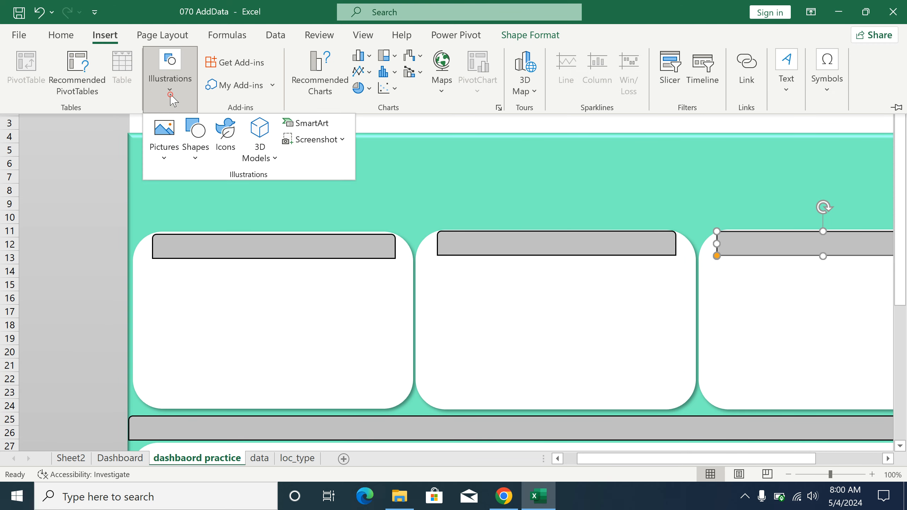
{"action": "left_click", "coordinate": [194, 159]}
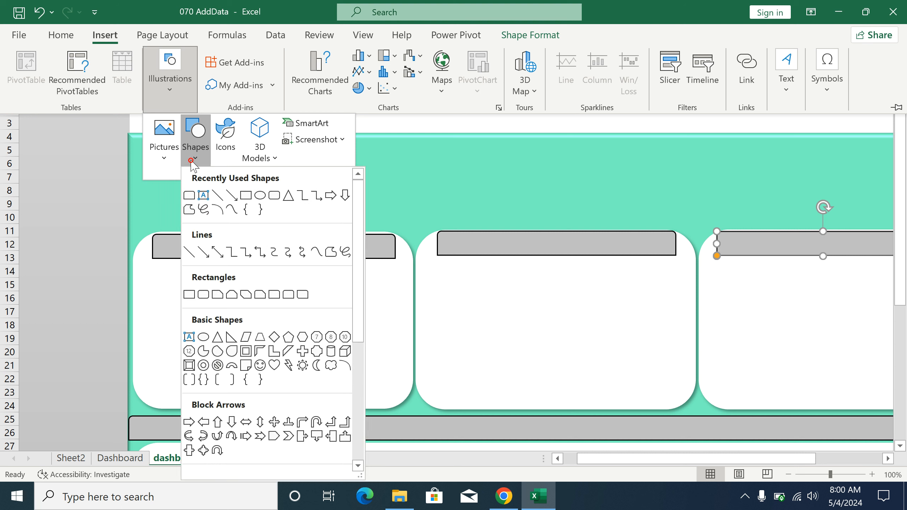
{"action": "left_click", "coordinate": [260, 195]}
{"action": "left_click_drag", "start_coordinate": [209, 149], "coordinate": [291, 188]}
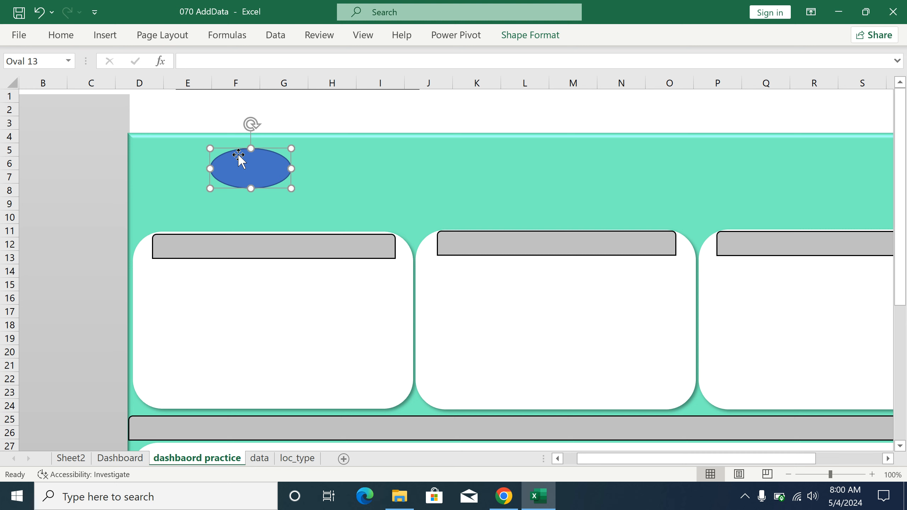
- Give the oval the preset style with white fill and green outline, and apply the second soft-edge variation
{"action": "left_click", "coordinate": [531, 35]}
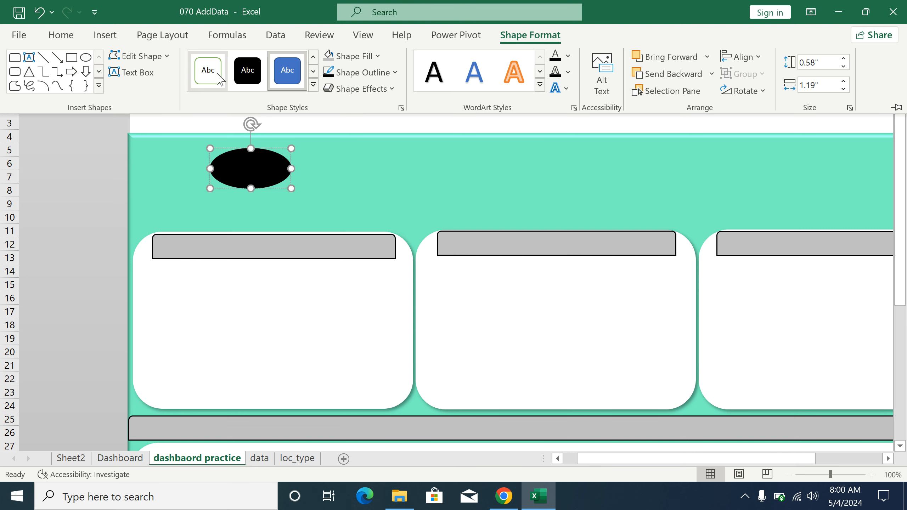
{"action": "left_click", "coordinate": [219, 78]}
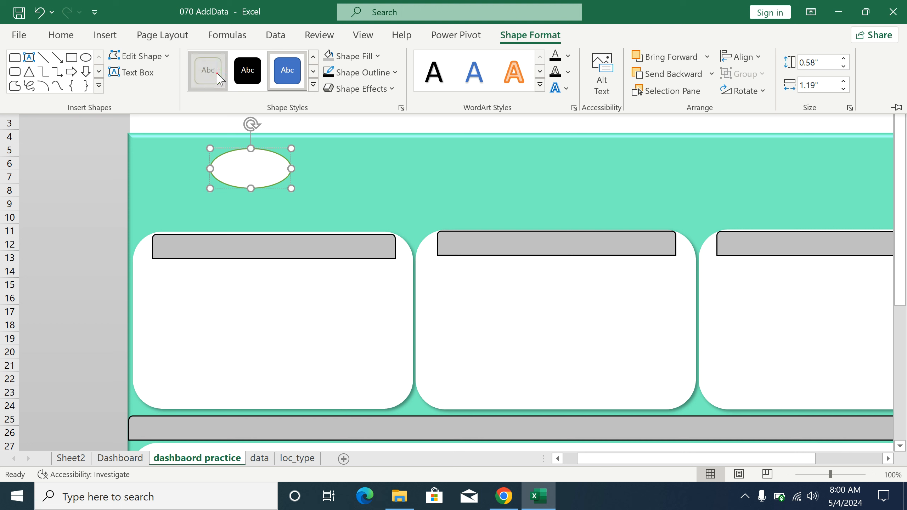
{"action": "left_click", "coordinate": [393, 91]}
{"action": "mouse_move", "coordinate": [424, 187]}
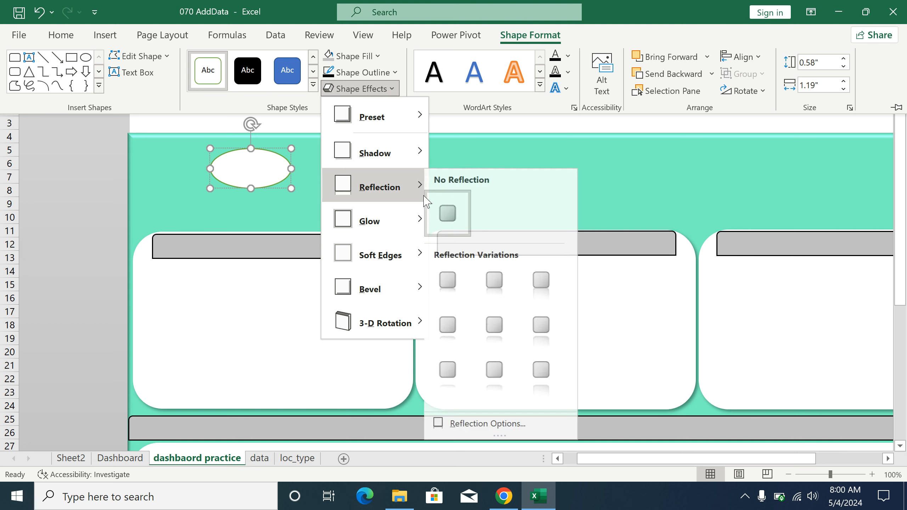
{"action": "mouse_move", "coordinate": [423, 220]}
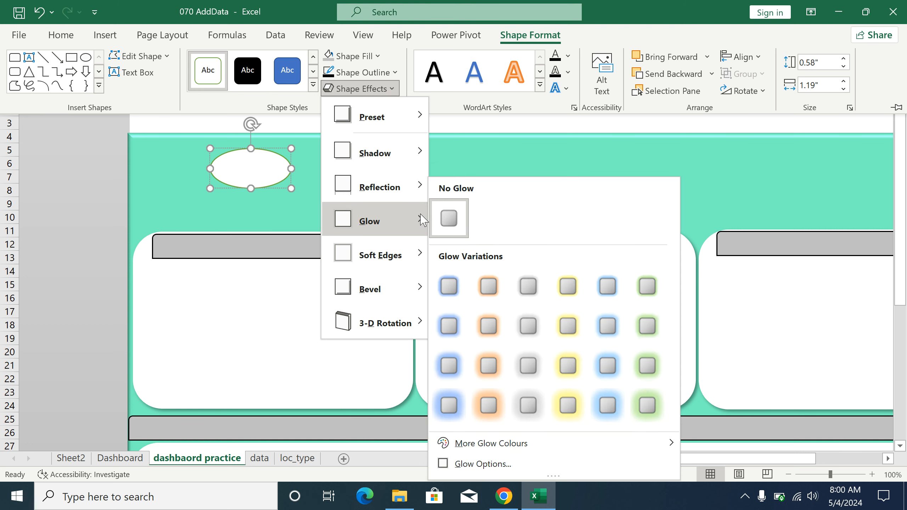
{"action": "mouse_move", "coordinate": [421, 254]}
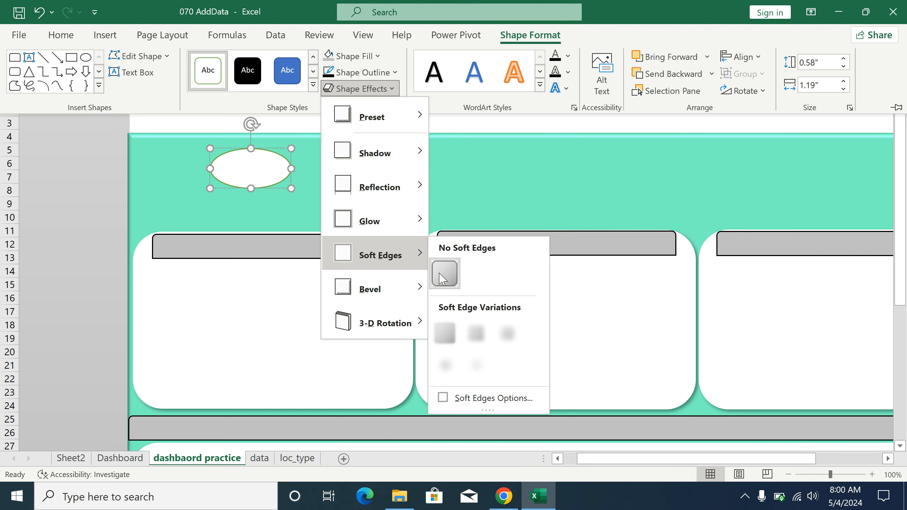
{"action": "left_click", "coordinate": [474, 330]}
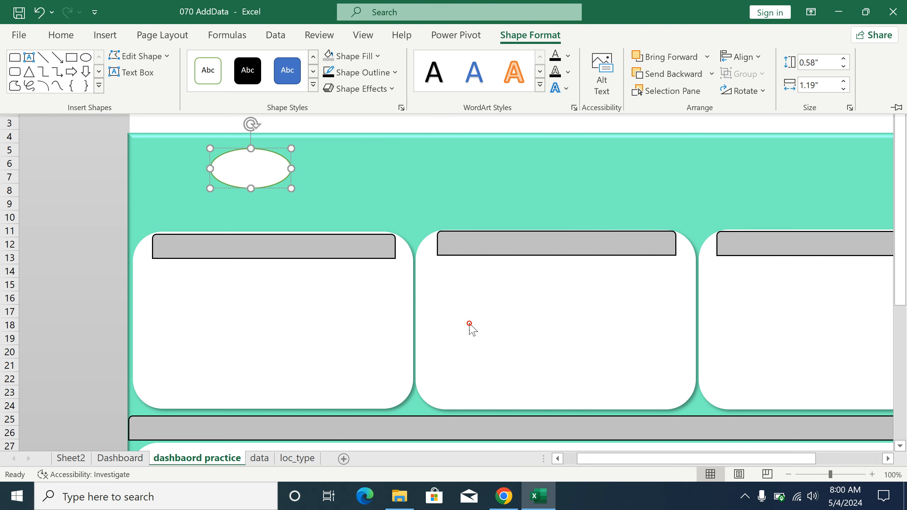
{"action": "left_click", "coordinate": [230, 206]}
{"action": "left_click", "coordinate": [254, 210]}
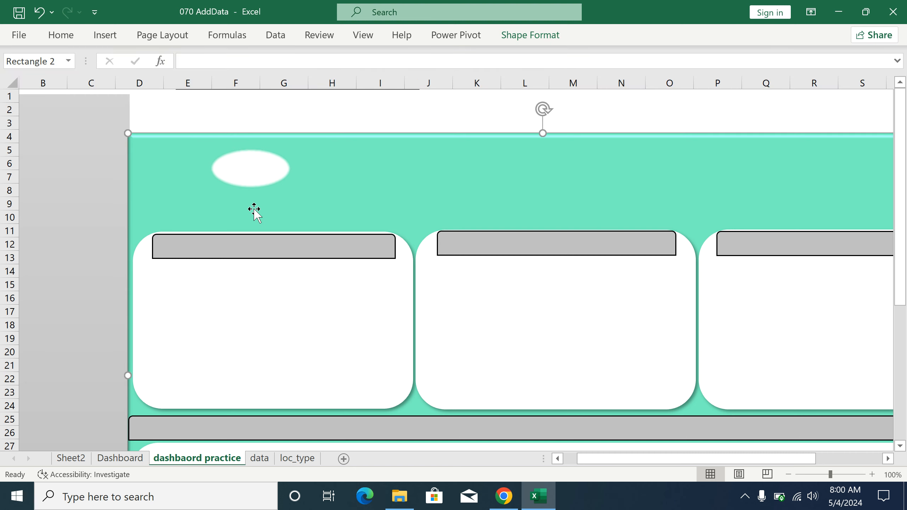
- Insert a text box reading "Sales per Year", about 2.24" wide and 0.27" high, and position it just below the oval
{"action": "left_click", "coordinate": [250, 180]}
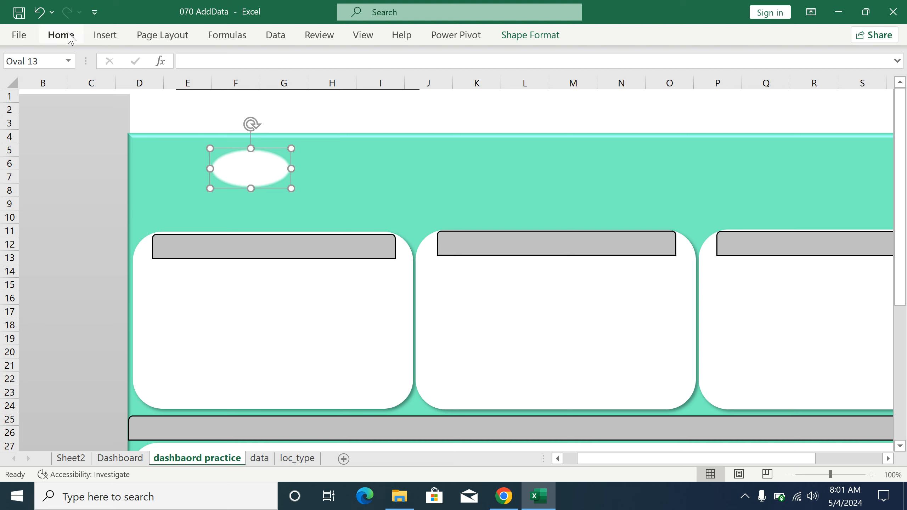
{"action": "left_click", "coordinate": [94, 34]}
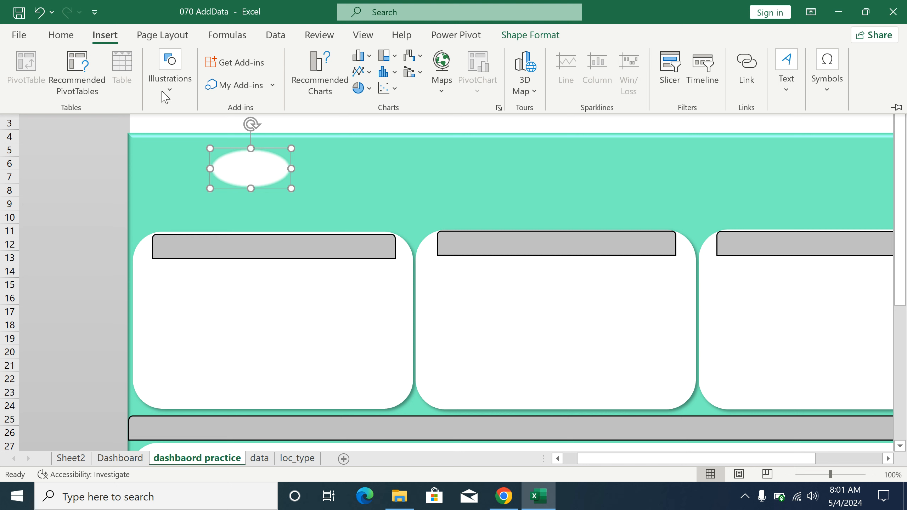
{"action": "left_click", "coordinate": [171, 85]}
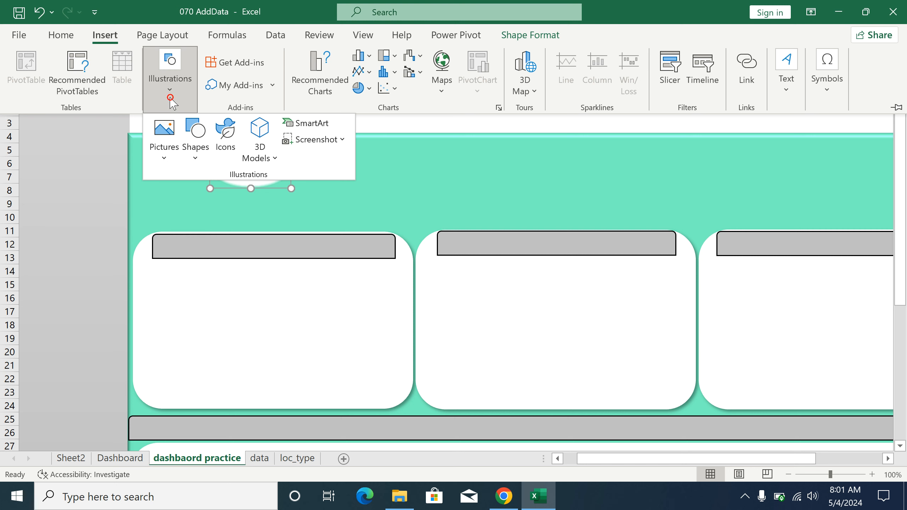
{"action": "left_click", "coordinate": [193, 158]}
{"action": "left_click", "coordinate": [193, 157]}
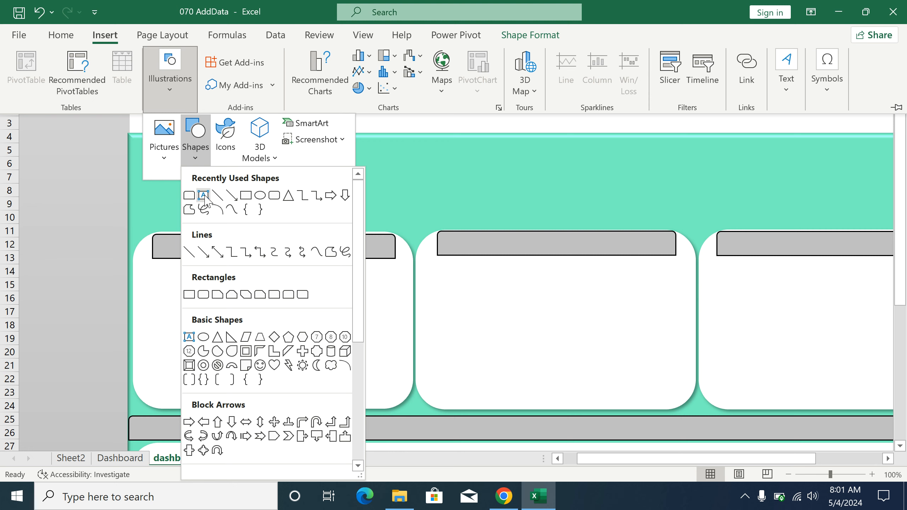
{"action": "left_click", "coordinate": [204, 195]}
{"action": "left_click_drag", "start_coordinate": [184, 198], "coordinate": [335, 216]}
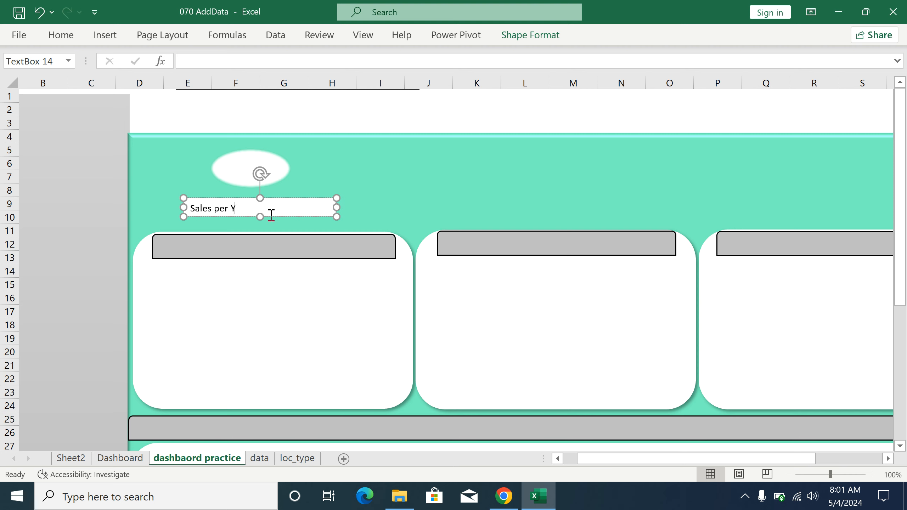
{"action": "left_click_drag", "start_coordinate": [244, 198], "coordinate": [249, 193]}
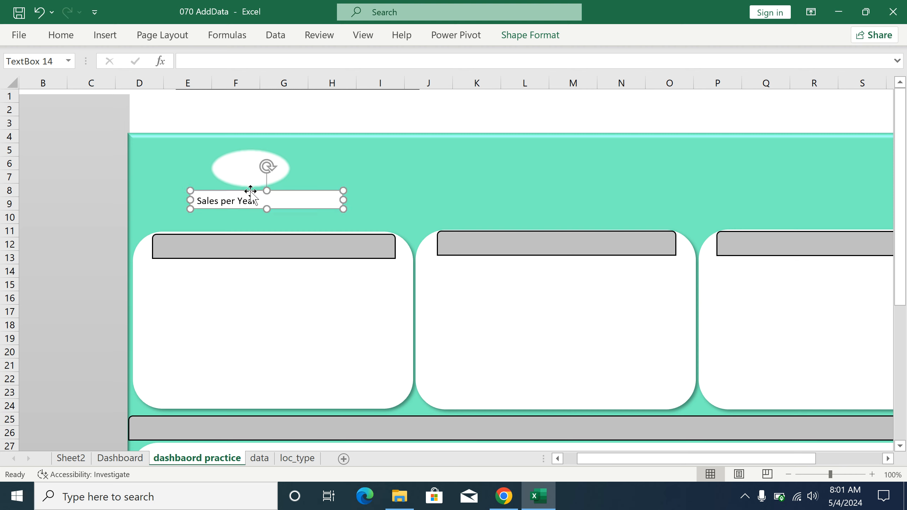
- Remove the fill from the "Sales per Year" text box and open its outline options
{"action": "left_click", "coordinate": [549, 35]}
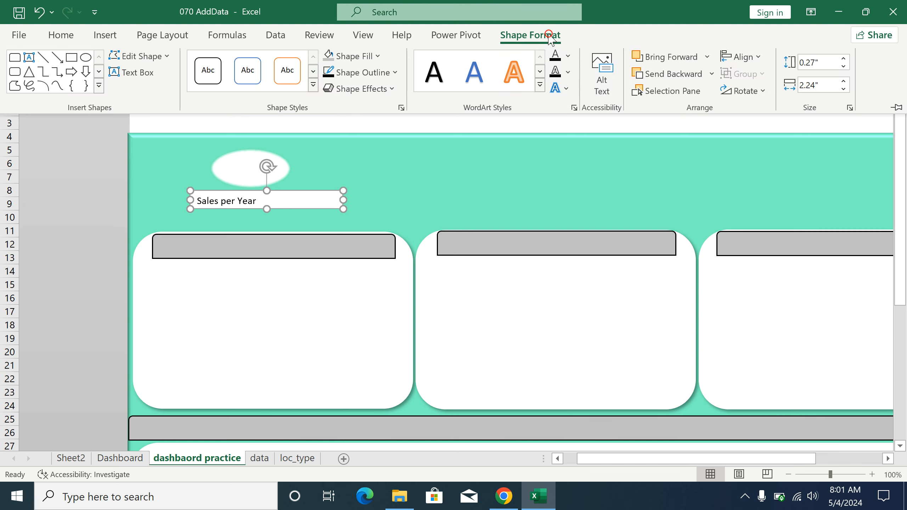
{"action": "left_click", "coordinate": [378, 56]}
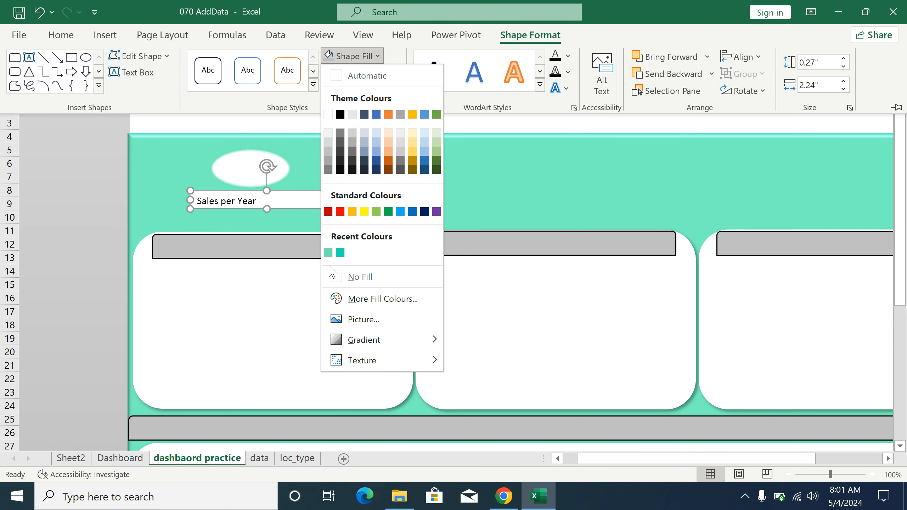
{"action": "left_click", "coordinate": [336, 279]}
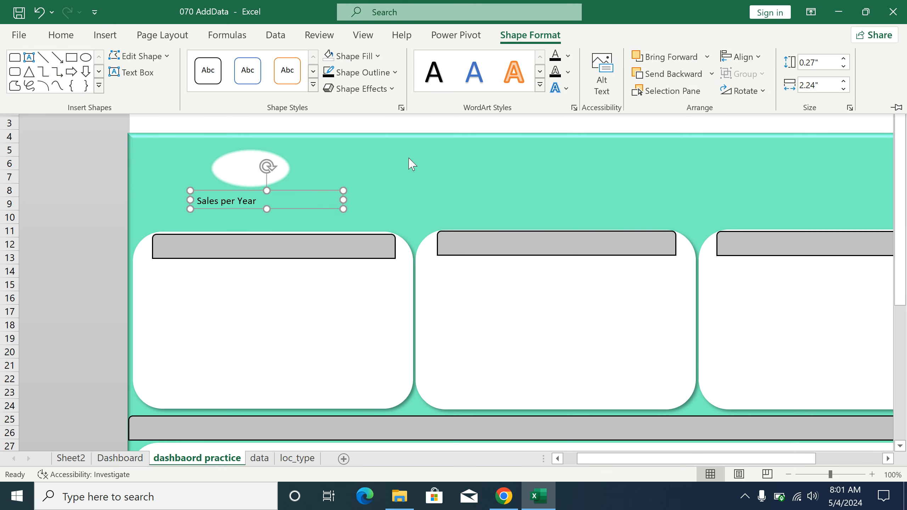
{"action": "left_click", "coordinate": [394, 74]}
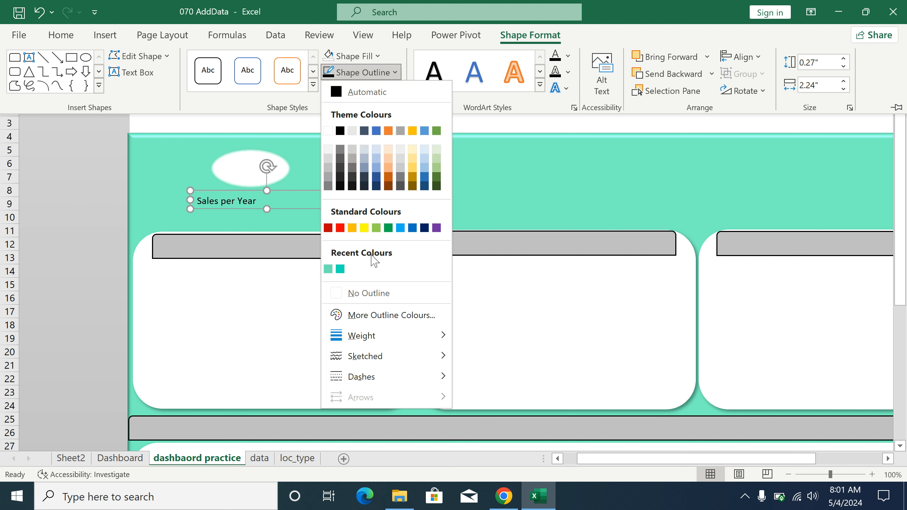